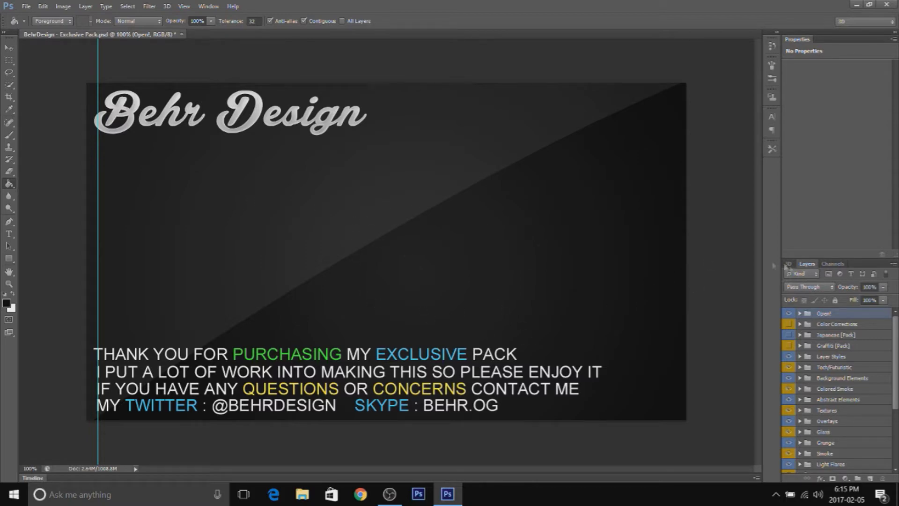
Create a 500 × 500 pixel transparent RGB document at 72 pixels/inch and fill its layer with black.
{"action": "left_click", "coordinate": [27, 7]}
{"action": "left_click", "coordinate": [35, 18]}
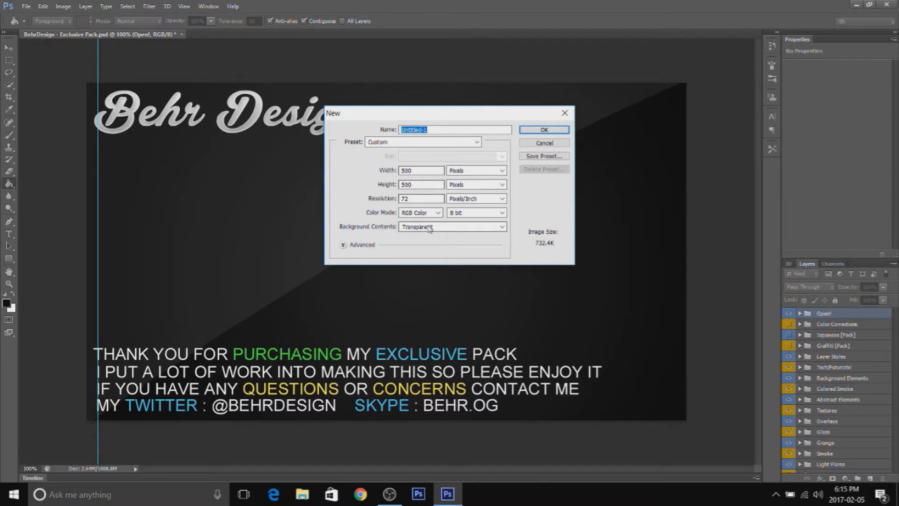
{"action": "left_click", "coordinate": [544, 129]}
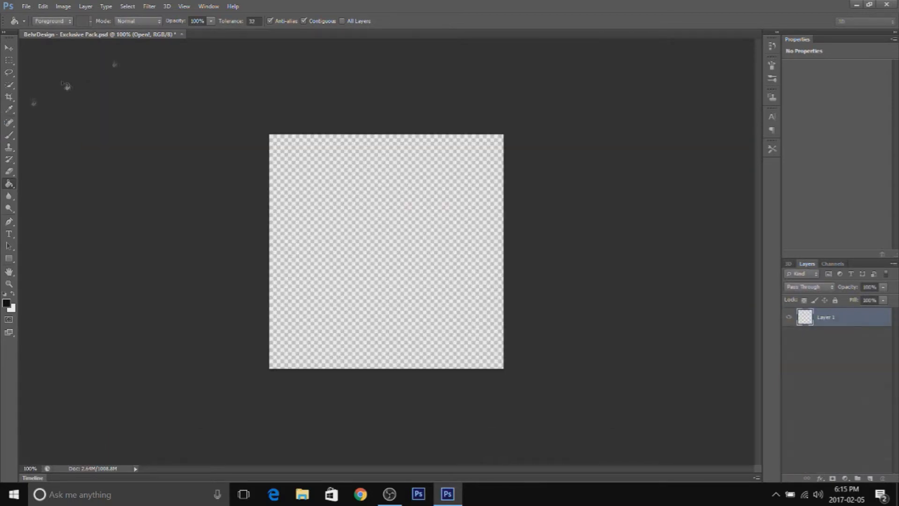
{"action": "left_click", "coordinate": [403, 280]}
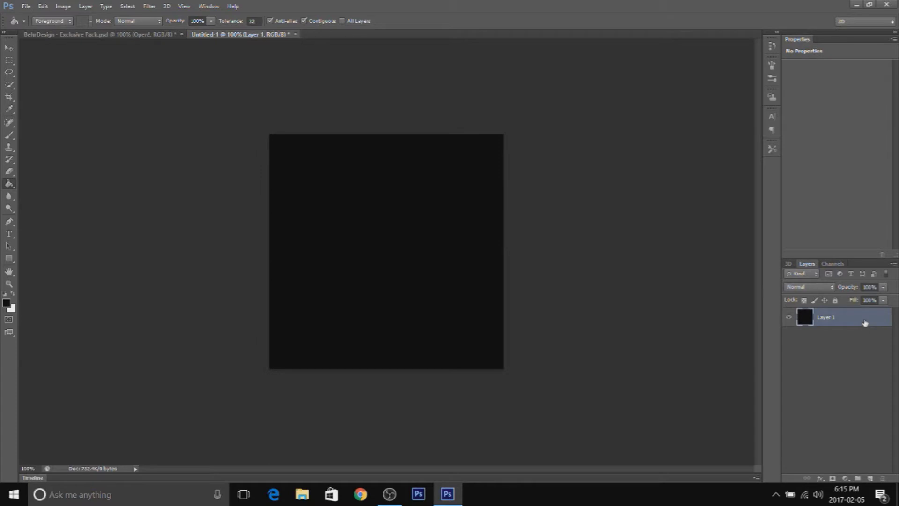
Add a new layer and place a white capital letter T on it in Myriad Pro Bold at 375 pt.
{"action": "key", "text": "ctrl+shift+n"}
{"action": "key", "text": "Return"}
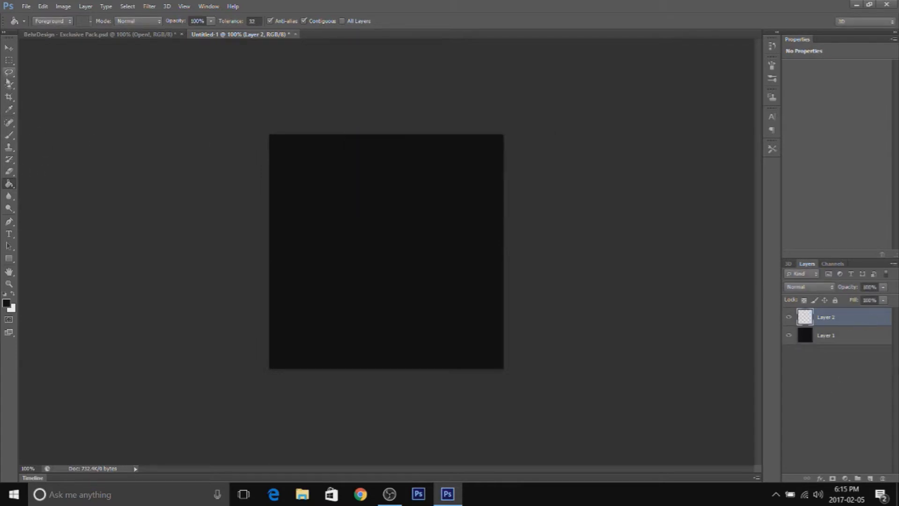
{"action": "left_click", "coordinate": [8, 233]}
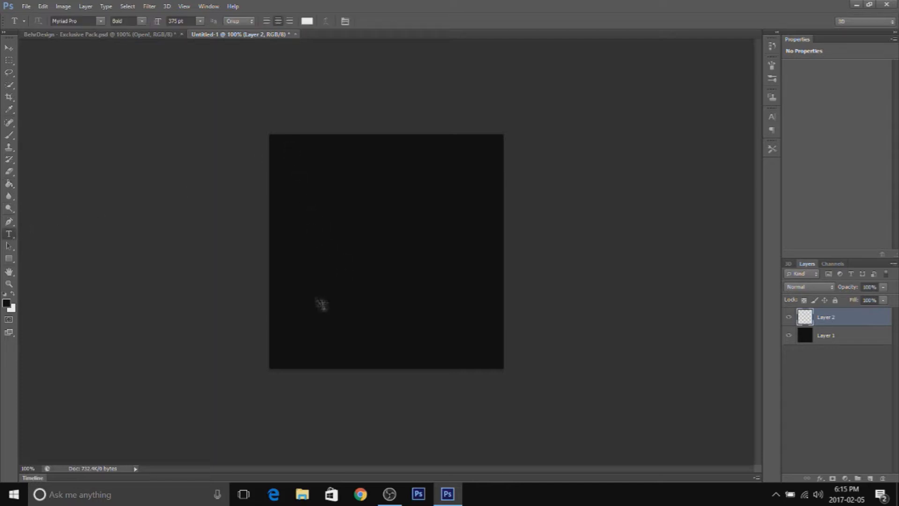
{"action": "left_click", "coordinate": [325, 300]}
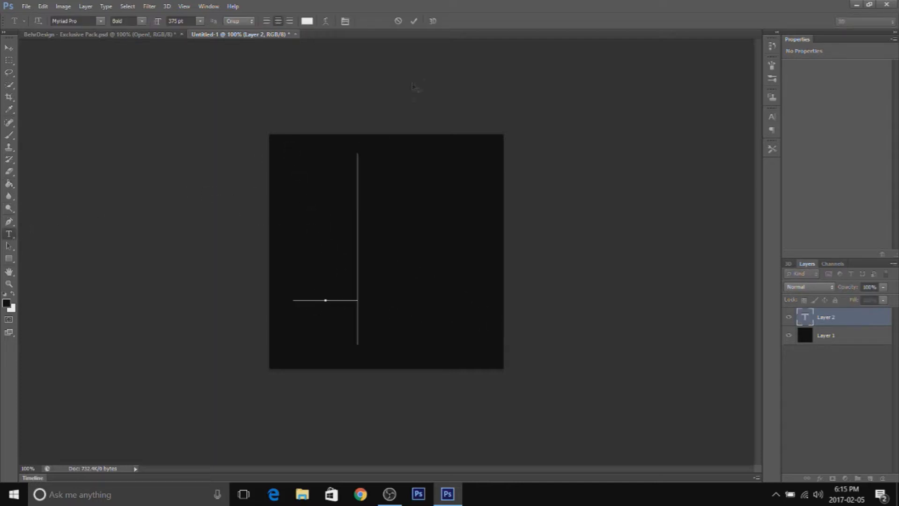
{"action": "type", "text": "t"}
{"action": "key", "text": "BackSpace"}
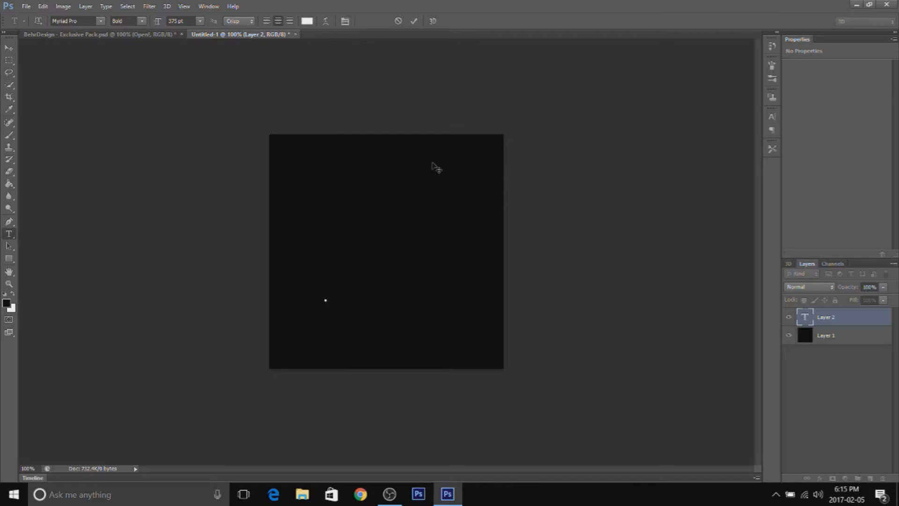
{"action": "type", "text": "V"}
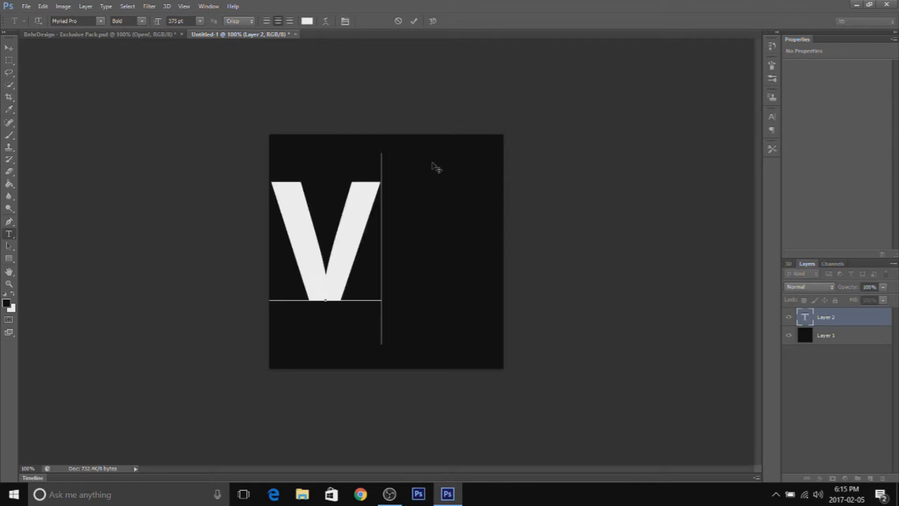
{"action": "key", "text": "BackSpace"}
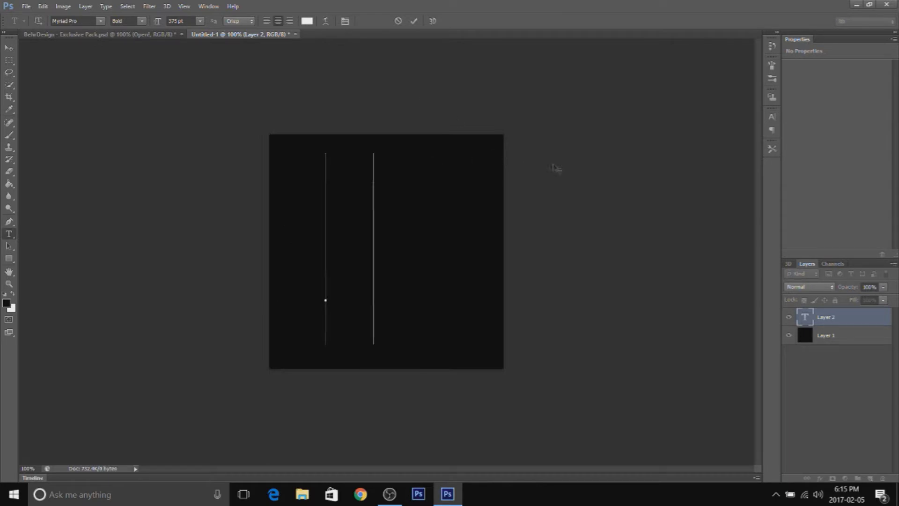
{"action": "type", "text": "T"}
{"action": "left_click", "coordinate": [413, 20]}
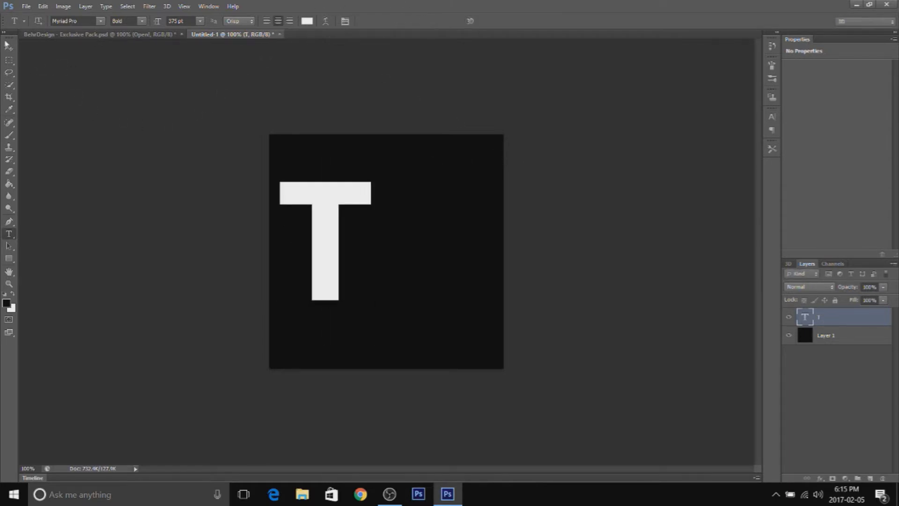
Move the T towards the middle, select the whole canvas and align the layer's vertical center to the selection.
{"action": "left_click", "coordinate": [8, 46]}
{"action": "left_click_drag", "start_coordinate": [316, 197], "coordinate": [375, 212]}
{"action": "left_click", "coordinate": [128, 6]}
{"action": "left_click", "coordinate": [128, 15]}
{"action": "left_click", "coordinate": [105, 6]}
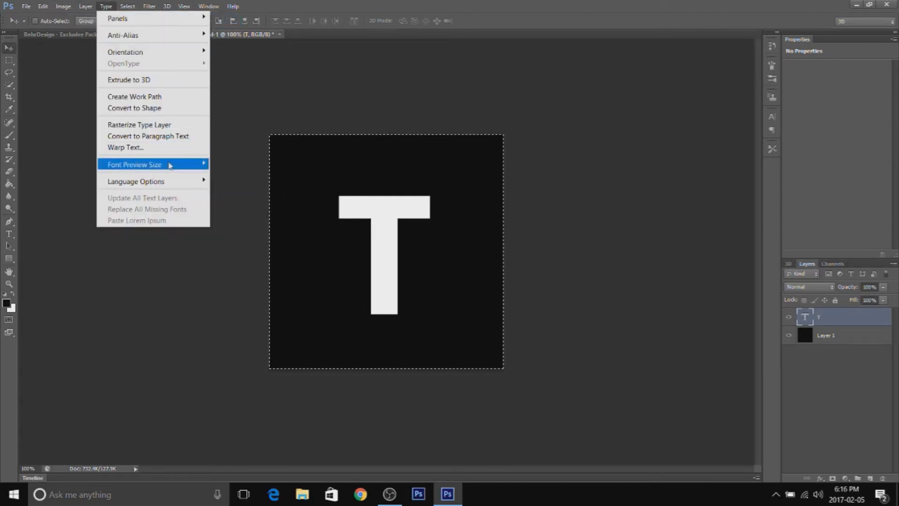
{"action": "mouse_move", "coordinate": [87, 7]}
{"action": "mouse_move", "coordinate": [207, 302]}
{"action": "left_click", "coordinate": [242, 311]}
Align the T layer's horizontal center to the canvas selection and deselect.
{"action": "left_click", "coordinate": [86, 7]}
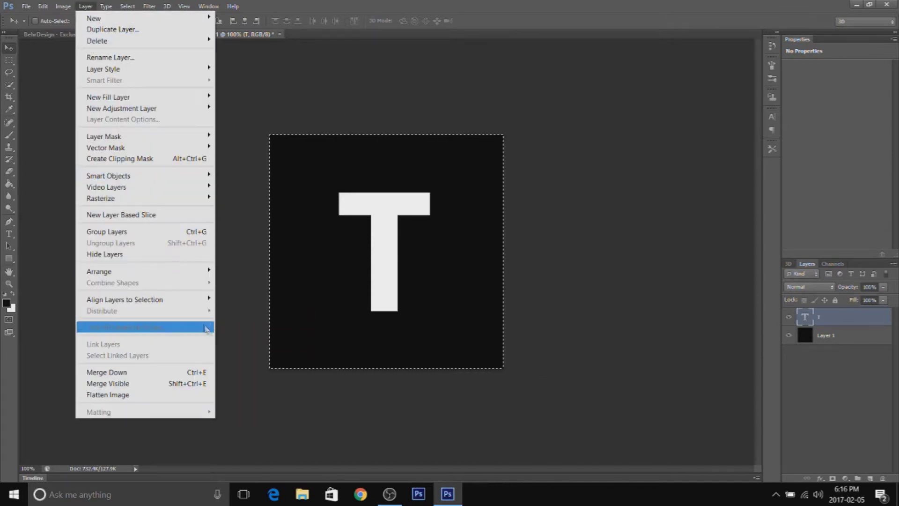
{"action": "mouse_move", "coordinate": [206, 300]}
{"action": "left_click", "coordinate": [243, 347]}
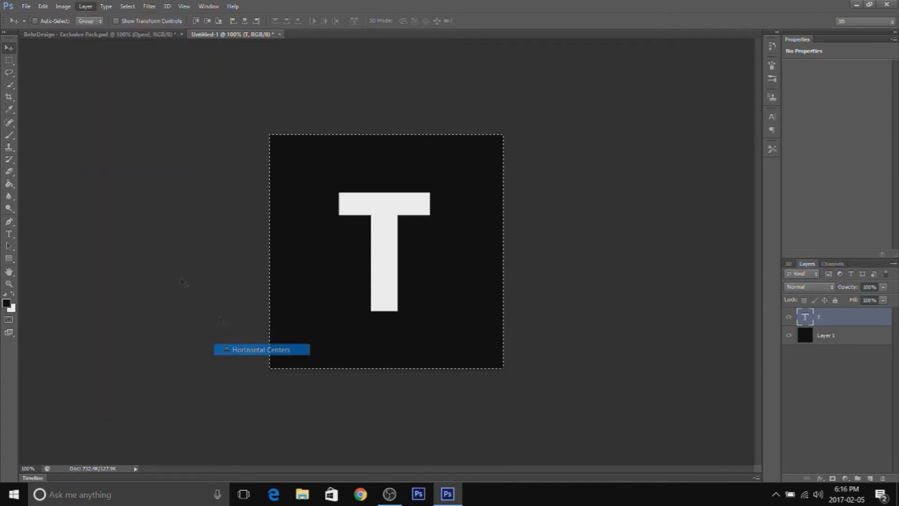
{"action": "left_click", "coordinate": [9, 63]}
{"action": "right_click", "coordinate": [346, 182]}
{"action": "left_click", "coordinate": [410, 188]}
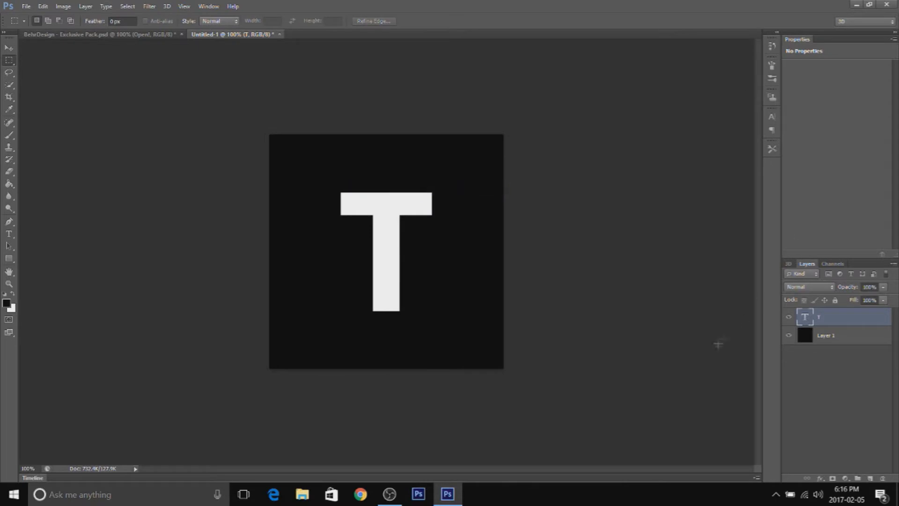
Rasterize the T type layer.
{"action": "right_click", "coordinate": [833, 320]}
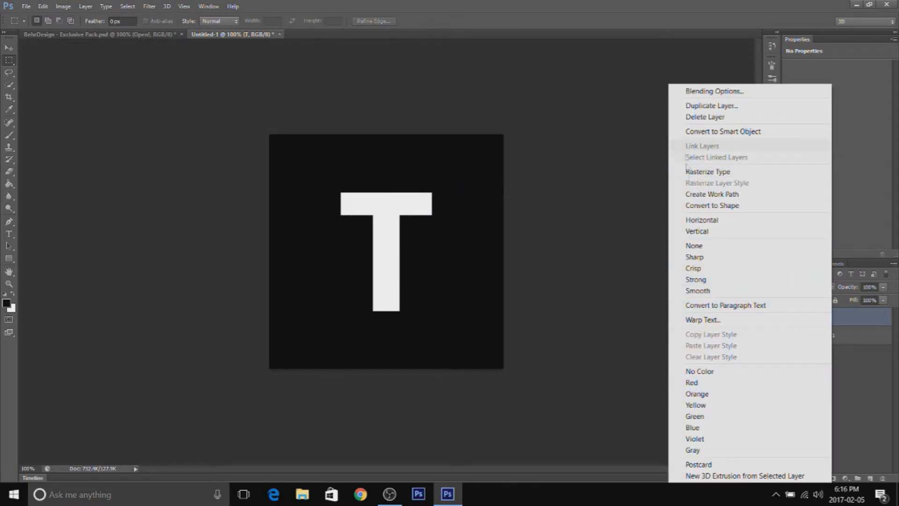
{"action": "left_click", "coordinate": [713, 172]}
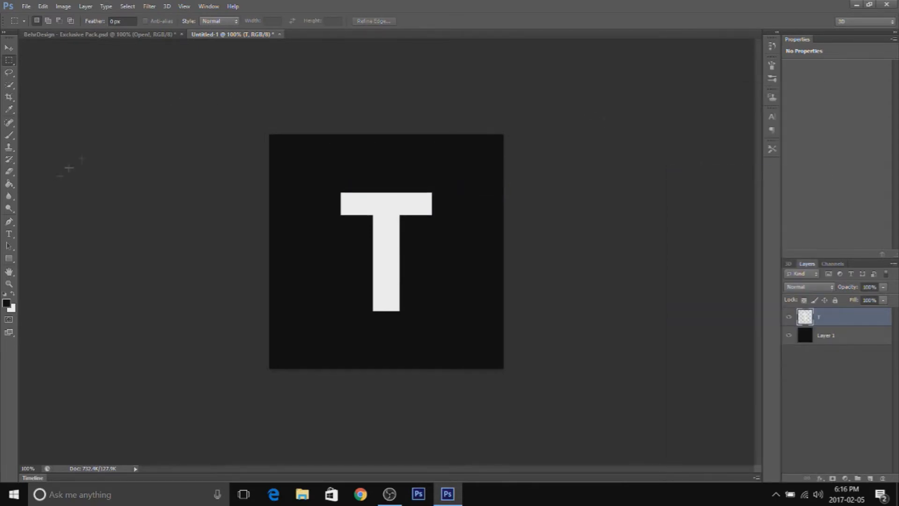
Cut the left end of the T's crossbar diagonally from its lower corner by deleting a selection made from a Pen path, and deselect.
{"action": "left_click", "coordinate": [9, 283]}
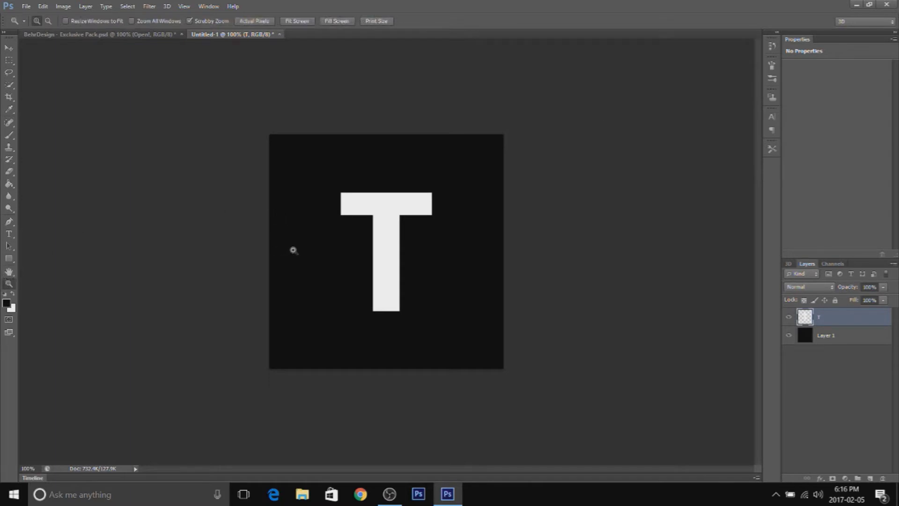
{"action": "left_click_drag", "start_coordinate": [384, 226], "coordinate": [405, 271]}
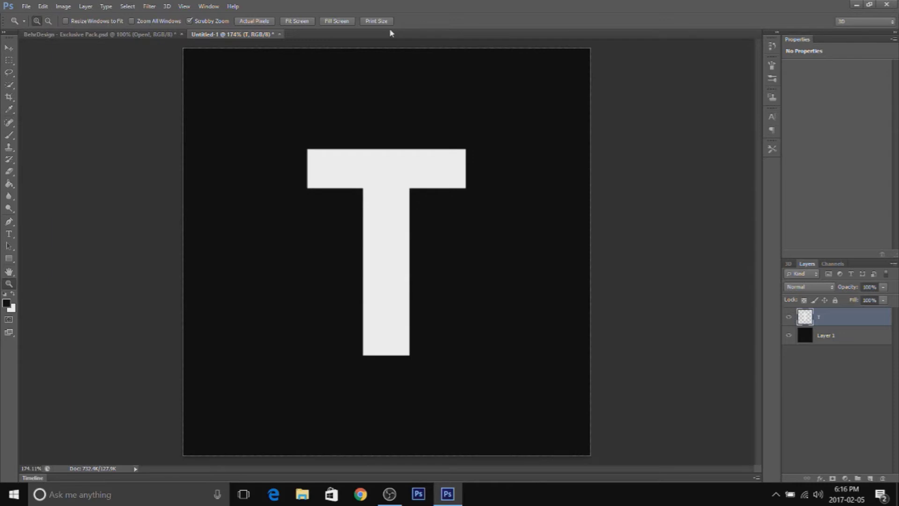
{"action": "left_click_drag", "start_coordinate": [397, 165], "coordinate": [417, 246]}
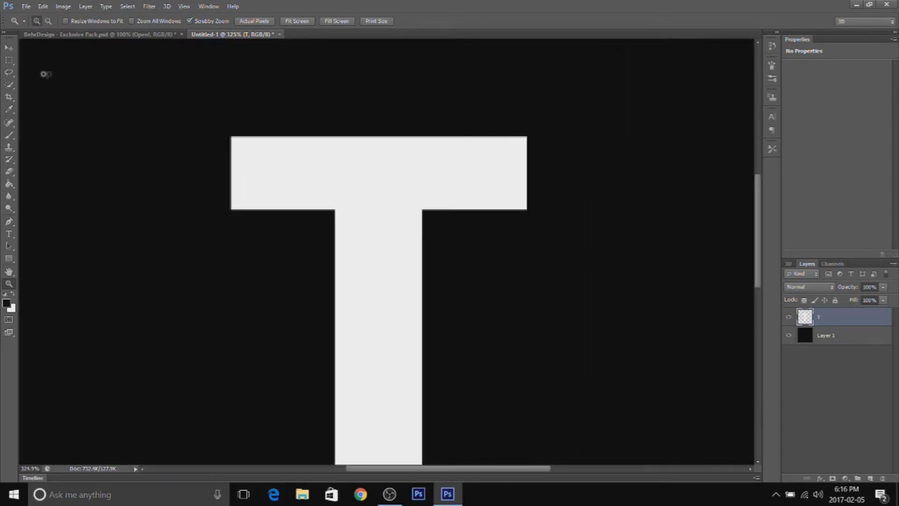
{"action": "left_click", "coordinate": [8, 223]}
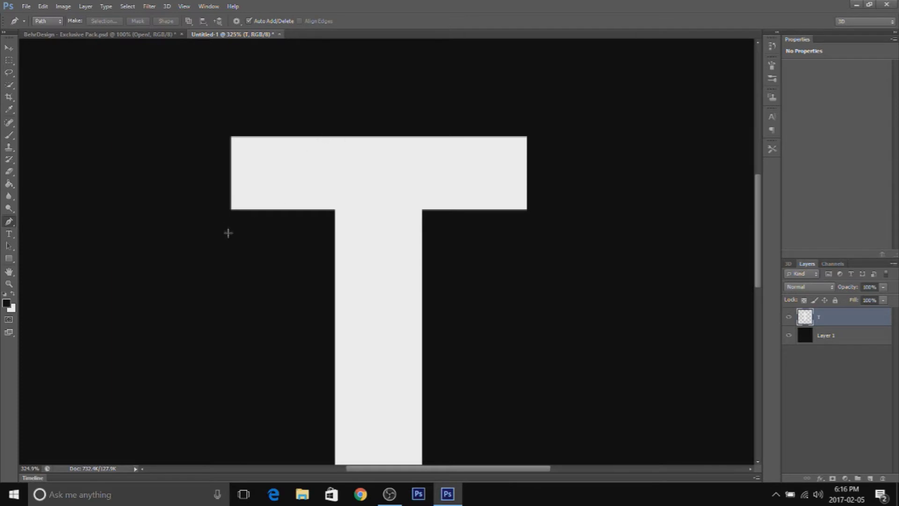
{"action": "left_click", "coordinate": [231, 213]}
{"action": "left_click", "coordinate": [300, 127]}
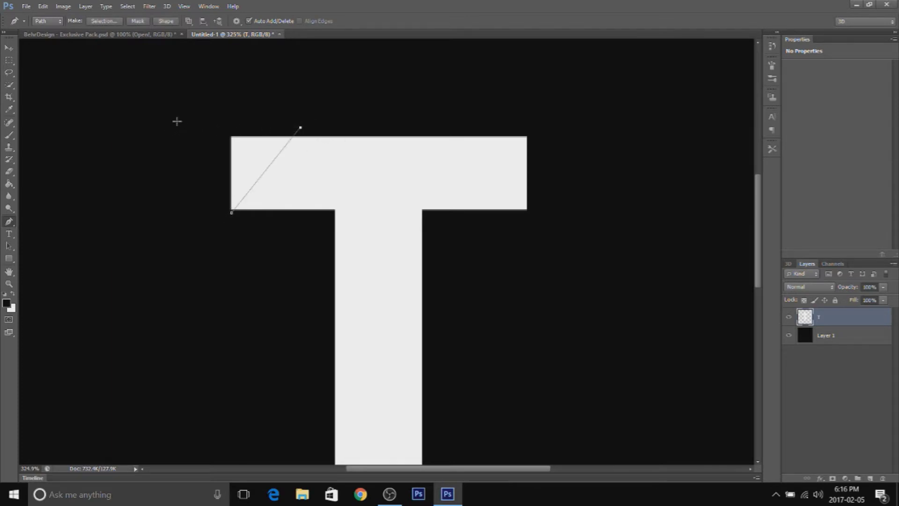
{"action": "left_click", "coordinate": [182, 116]}
{"action": "left_click", "coordinate": [232, 214]}
{"action": "right_click", "coordinate": [192, 156]}
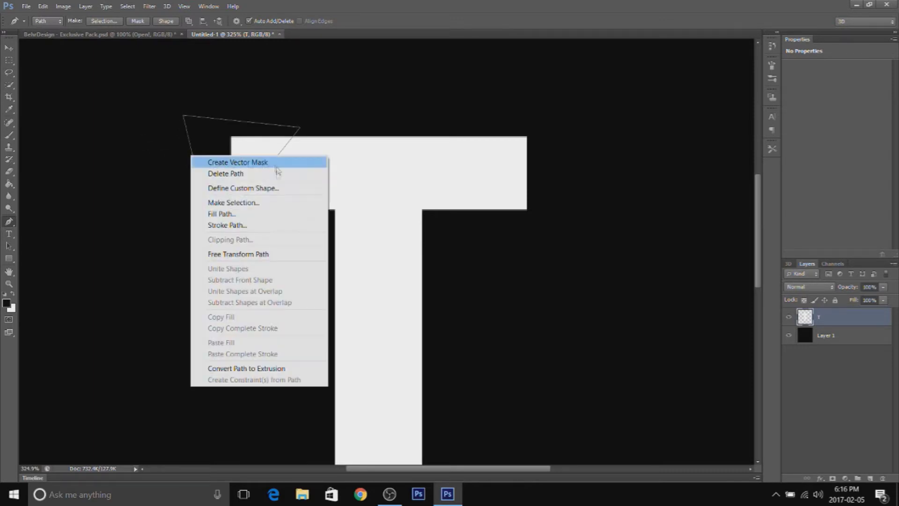
{"action": "left_click", "coordinate": [233, 202]}
{"action": "left_click", "coordinate": [500, 147]}
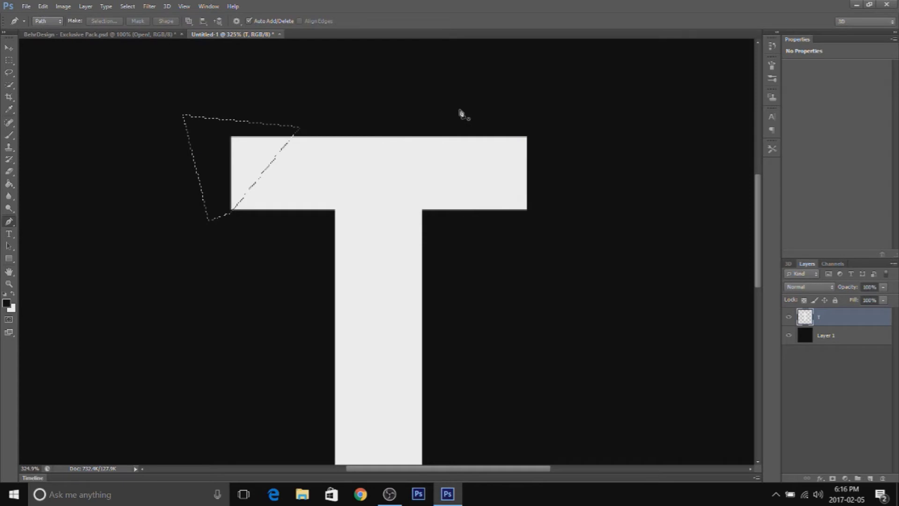
{"action": "key", "text": "Delete"}
{"action": "key", "text": "m"}
{"action": "right_click", "coordinate": [230, 165]}
{"action": "left_click", "coordinate": [258, 170]}
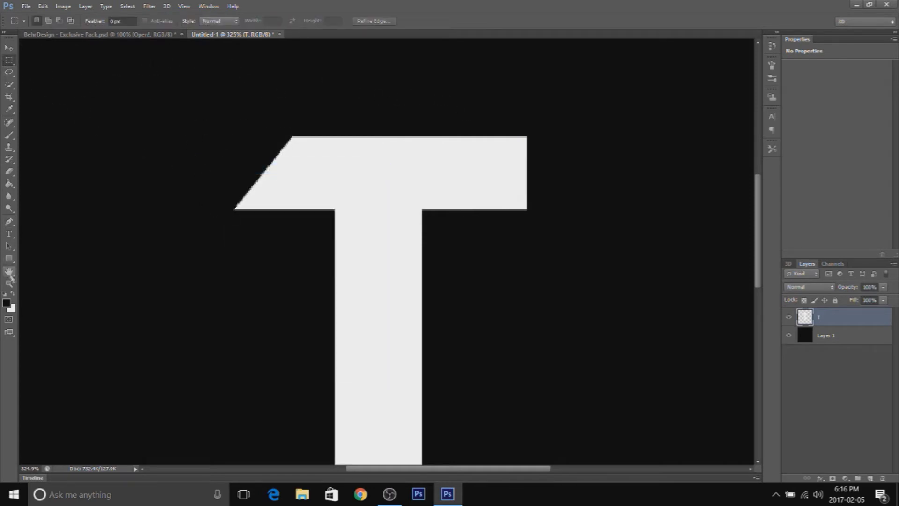
Cut the right end of the T's crossbar at a matching slant by deleting a selection made from a Pen path, and deselect.
{"action": "left_click", "coordinate": [9, 222]}
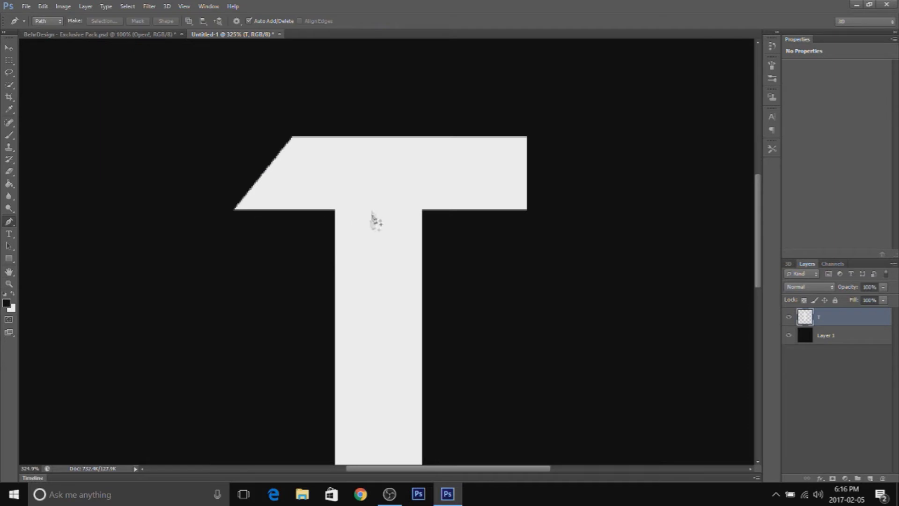
{"action": "left_click", "coordinate": [477, 213]}
{"action": "left_click", "coordinate": [520, 122]}
{"action": "left_click", "coordinate": [534, 231]}
{"action": "left_click", "coordinate": [478, 213]}
{"action": "right_click", "coordinate": [537, 185]}
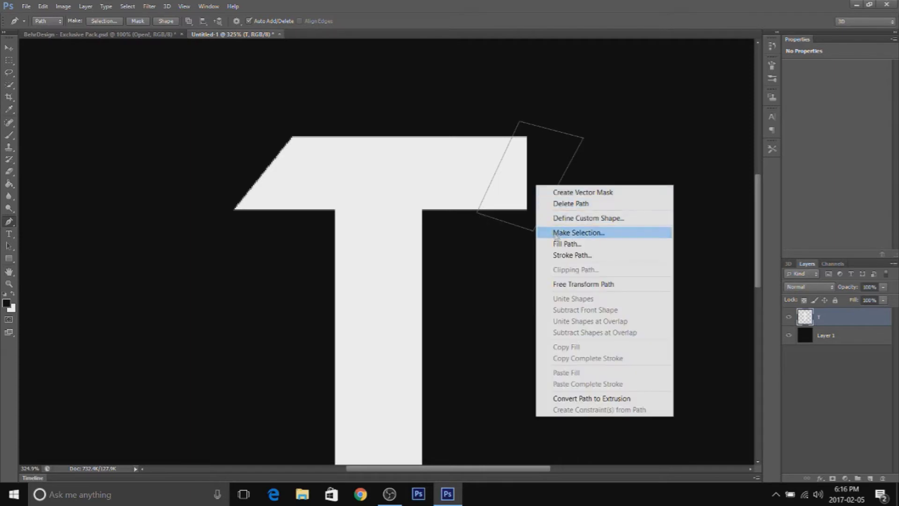
{"action": "left_click", "coordinate": [576, 232]}
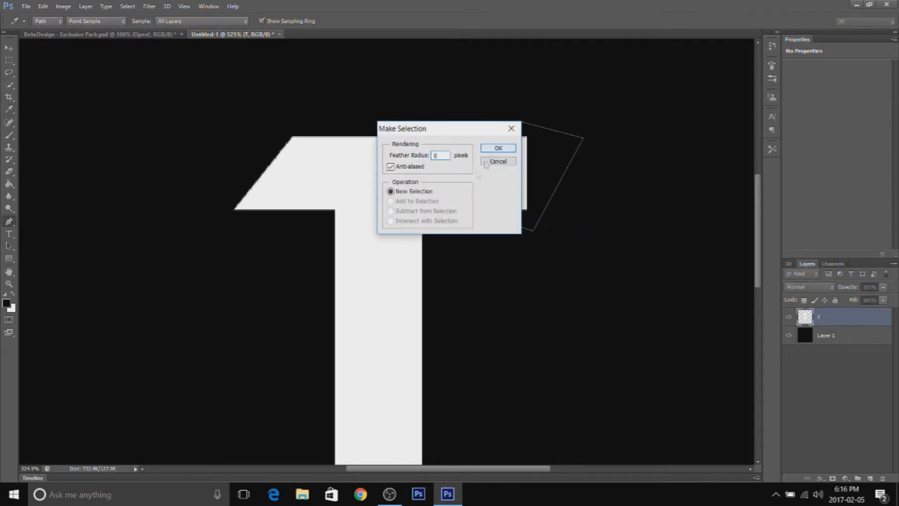
{"action": "left_click", "coordinate": [496, 148]}
{"action": "key", "text": "Delete"}
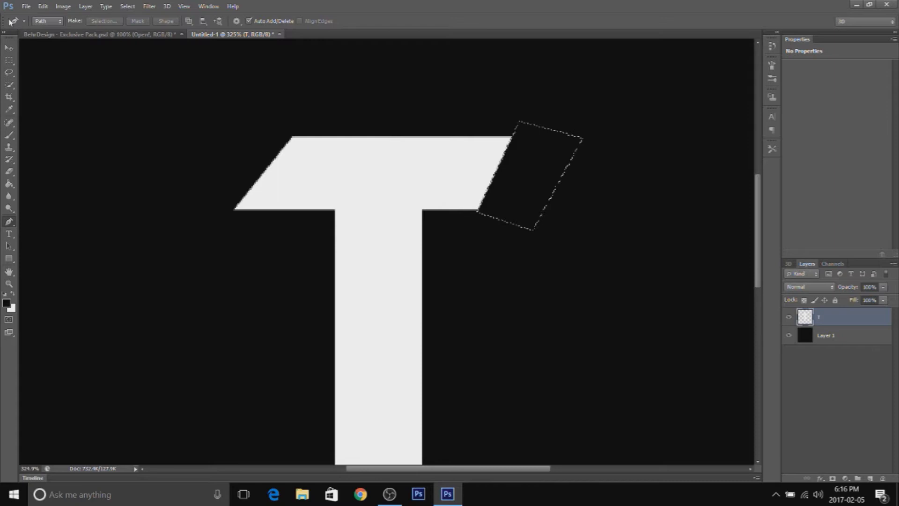
{"action": "left_click", "coordinate": [8, 60]}
{"action": "right_click", "coordinate": [551, 194]}
{"action": "left_click", "coordinate": [553, 194]}
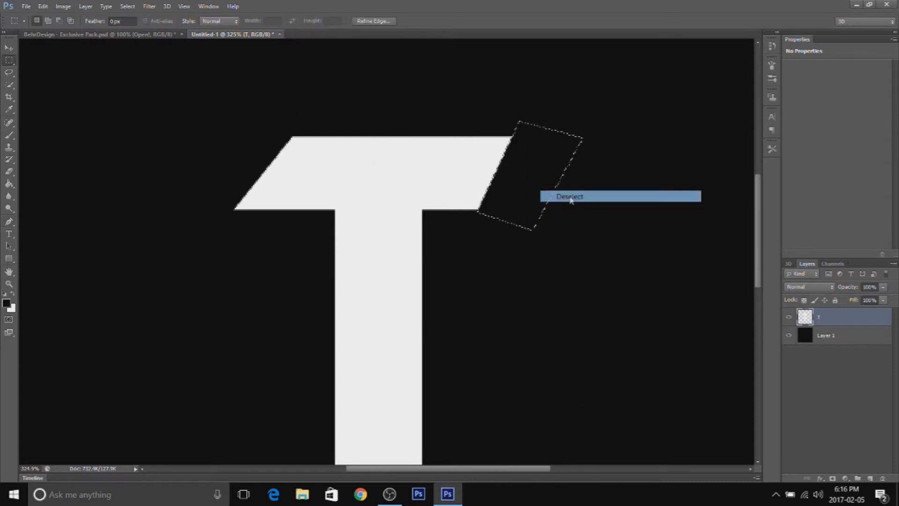
Draw a closed Pen path around the T stem's lower end, with a diagonal edge from its left side down to the lower-right corner.
{"action": "scroll", "coordinate": [357, 260], "scroll_direction": "down", "scroll_amount": 3}
{"action": "scroll", "coordinate": [357, 261], "scroll_direction": "down", "scroll_amount": 3}
{"action": "left_click", "coordinate": [9, 221]}
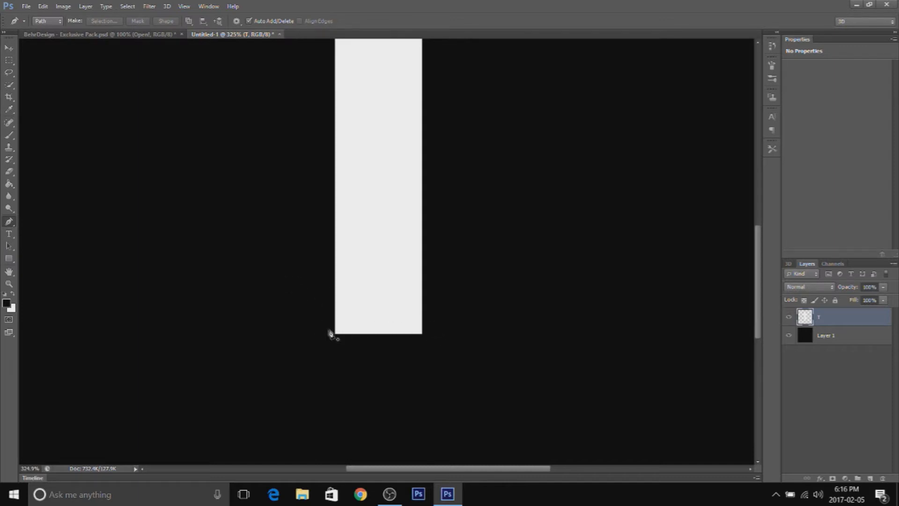
{"action": "scroll", "coordinate": [345, 327], "scroll_direction": "up", "scroll_amount": 3}
{"action": "scroll", "coordinate": [345, 327], "scroll_direction": "down", "scroll_amount": 4}
{"action": "left_click", "coordinate": [435, 312]}
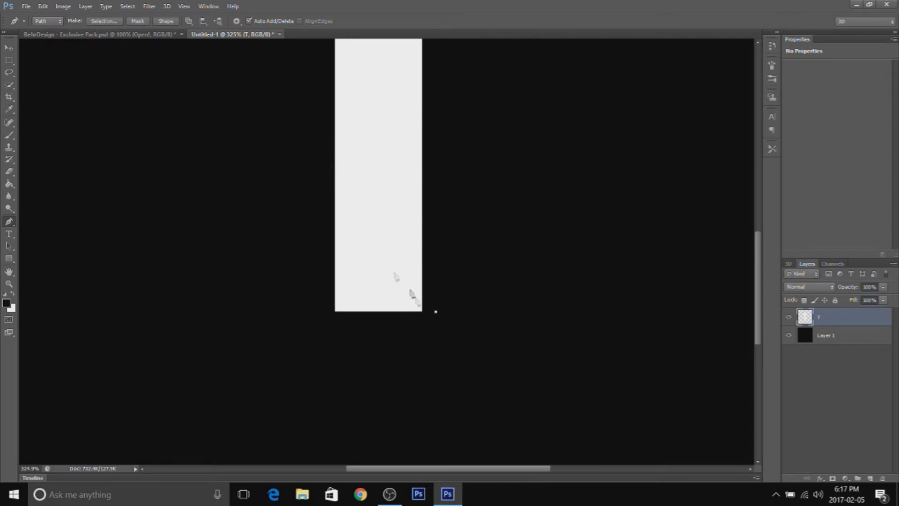
{"action": "left_click", "coordinate": [330, 162]}
{"action": "left_click", "coordinate": [314, 354]}
{"action": "left_click", "coordinate": [458, 362]}
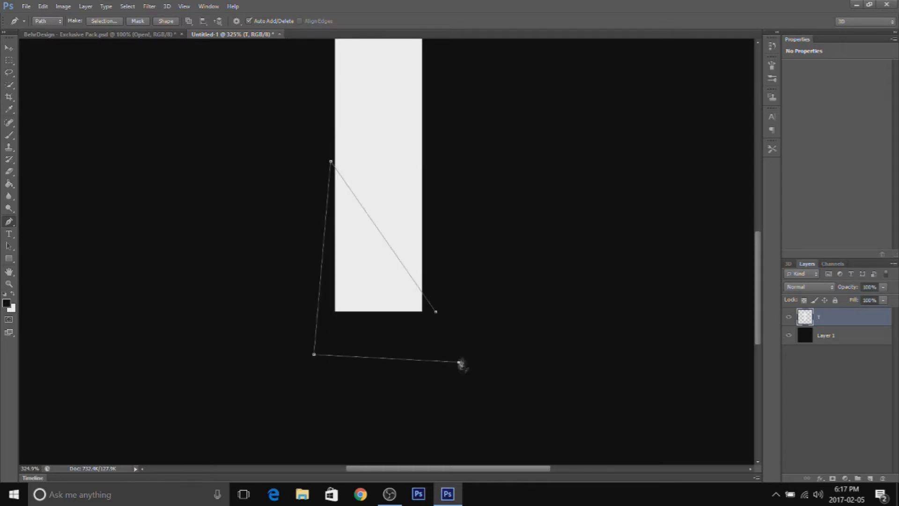
{"action": "left_click", "coordinate": [436, 311]}
Turn the path into a selection with no feathering, delete the stem area inside it, and deselect.
{"action": "right_click", "coordinate": [335, 266]}
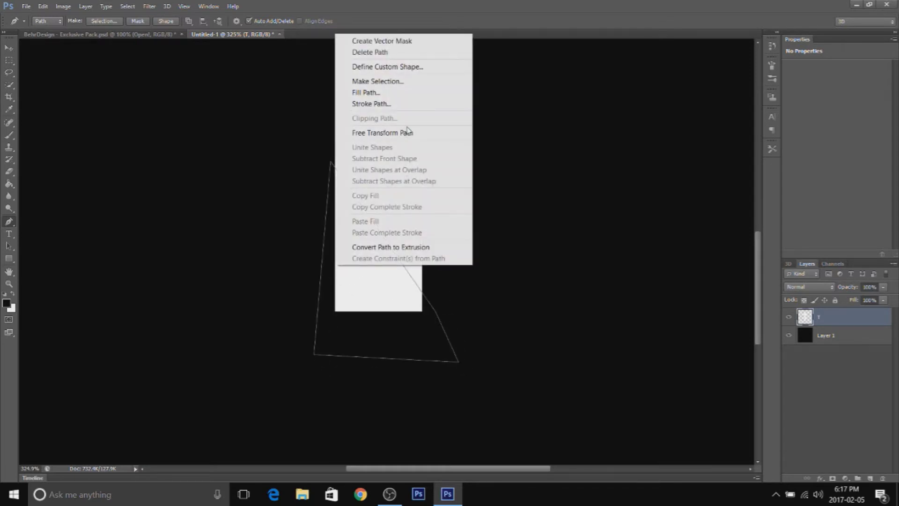
{"action": "left_click", "coordinate": [406, 82]}
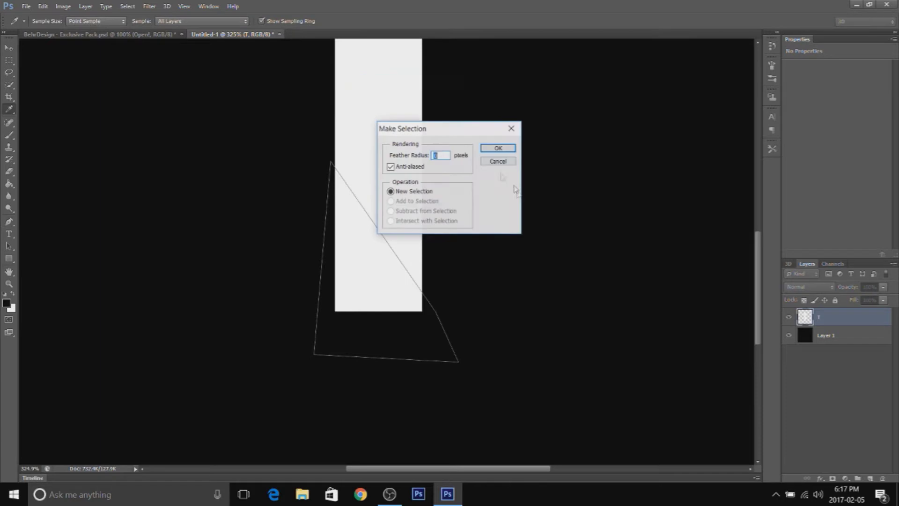
{"action": "left_click", "coordinate": [503, 147]}
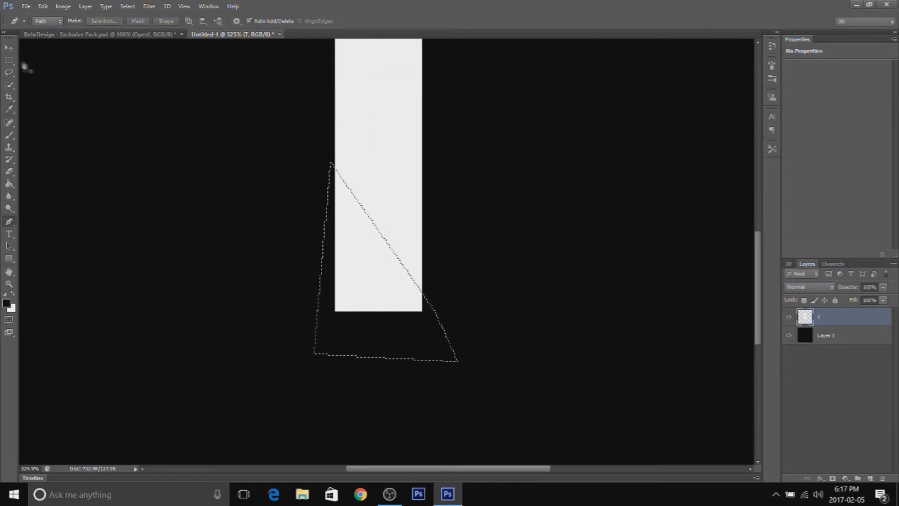
{"action": "key", "text": "Delete"}
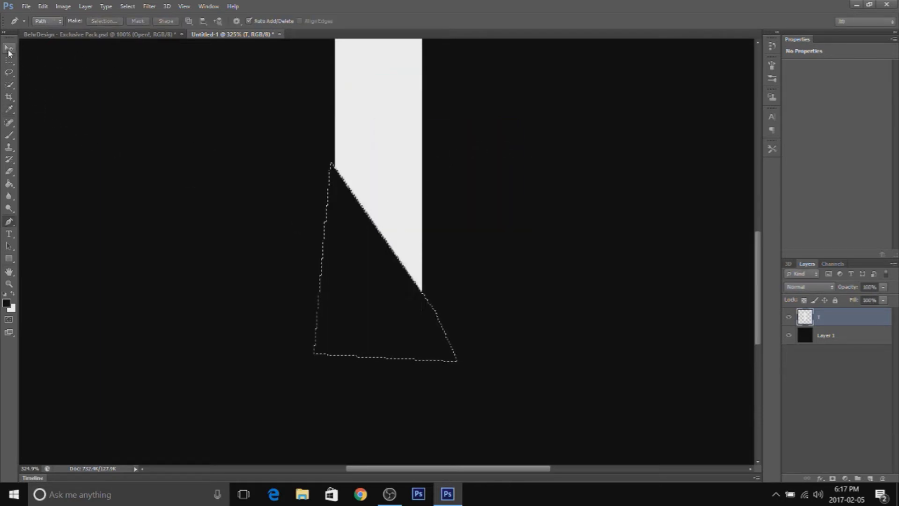
{"action": "left_click", "coordinate": [9, 60]}
{"action": "right_click", "coordinate": [335, 273]}
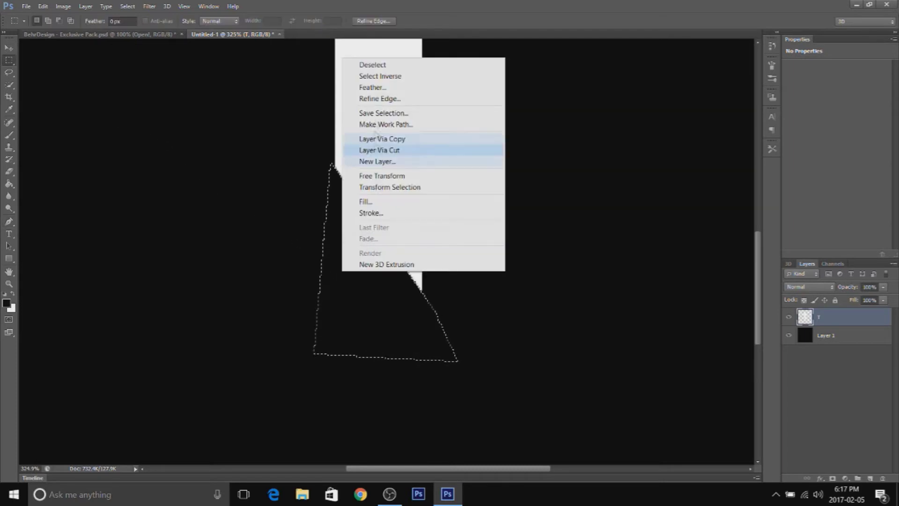
{"action": "left_click", "coordinate": [364, 64]}
Duplicate the T layer.
{"action": "left_click", "coordinate": [10, 284]}
{"action": "right_click", "coordinate": [299, 246]}
{"action": "left_click", "coordinate": [417, 260]}
{"action": "right_click", "coordinate": [439, 271]}
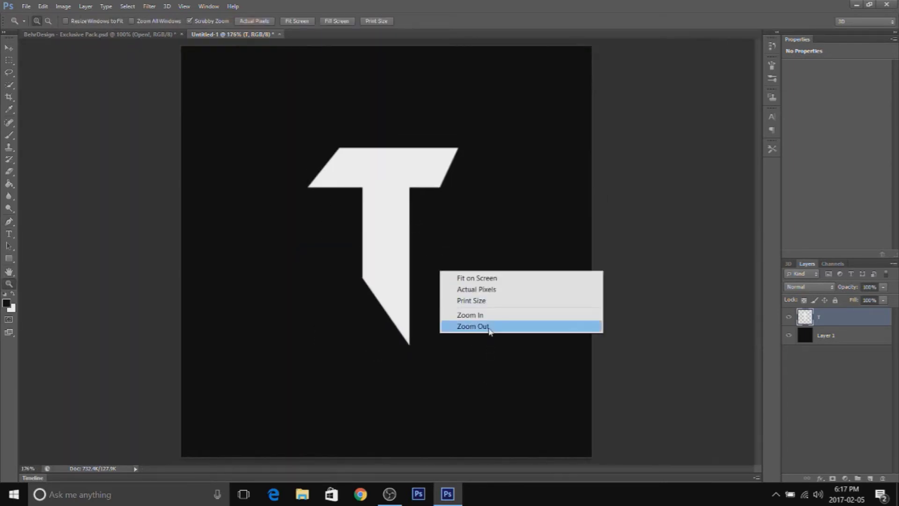
{"action": "left_click", "coordinate": [486, 325]}
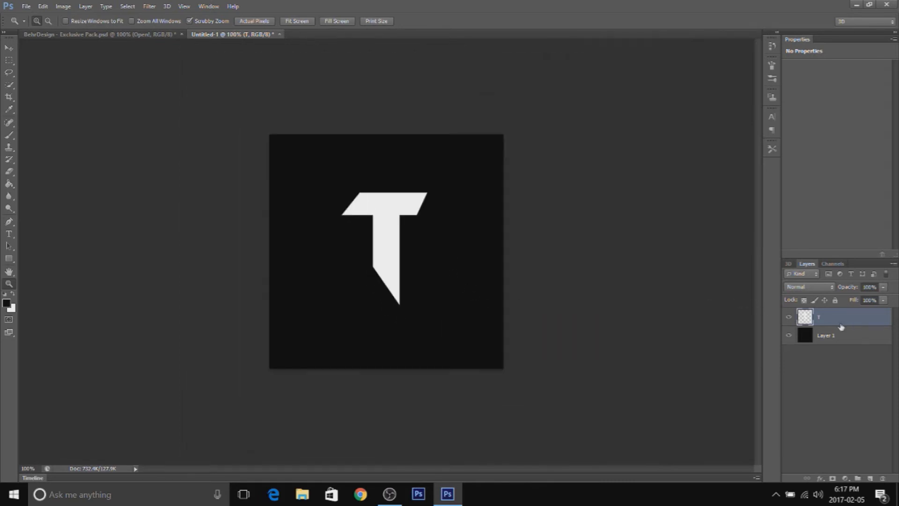
{"action": "key", "text": "ctrl+j"}
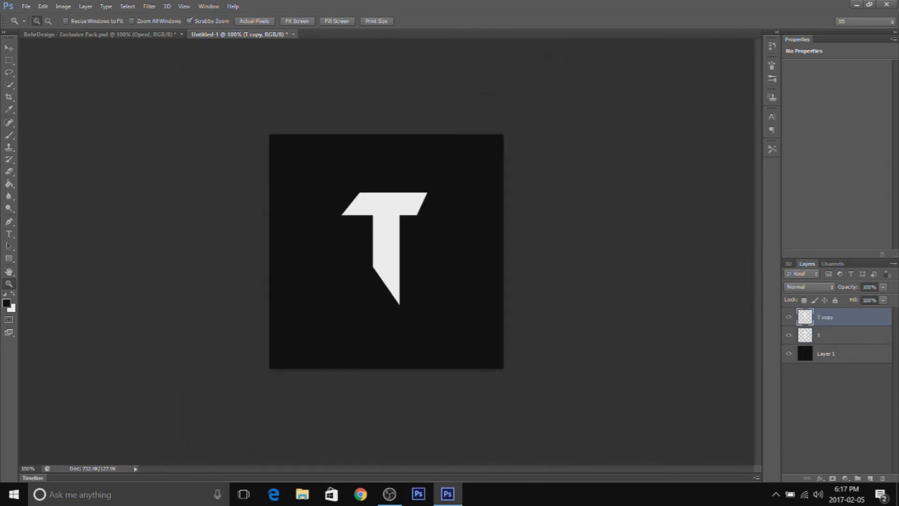
Apply a Color Overlay layer style in dark gray 5e5e5e to the T copy layer.
{"action": "left_click", "coordinate": [9, 49]}
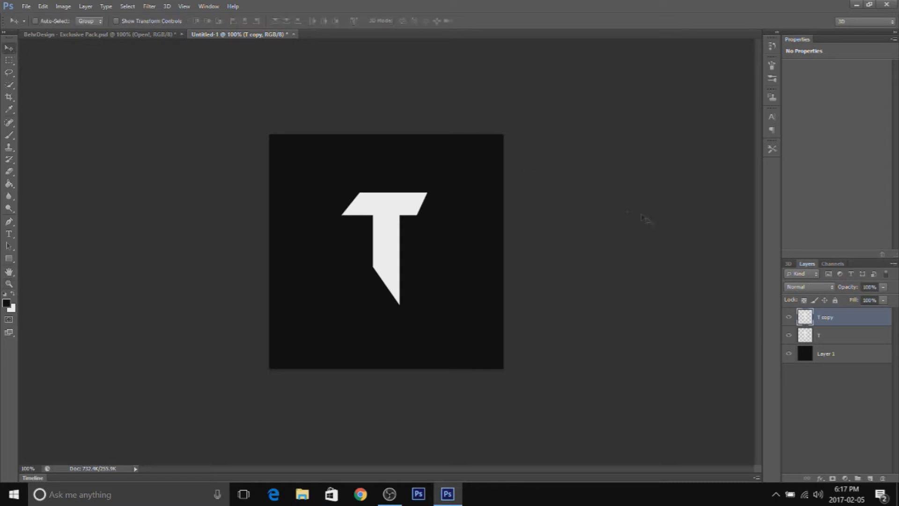
{"action": "right_click", "coordinate": [825, 325]}
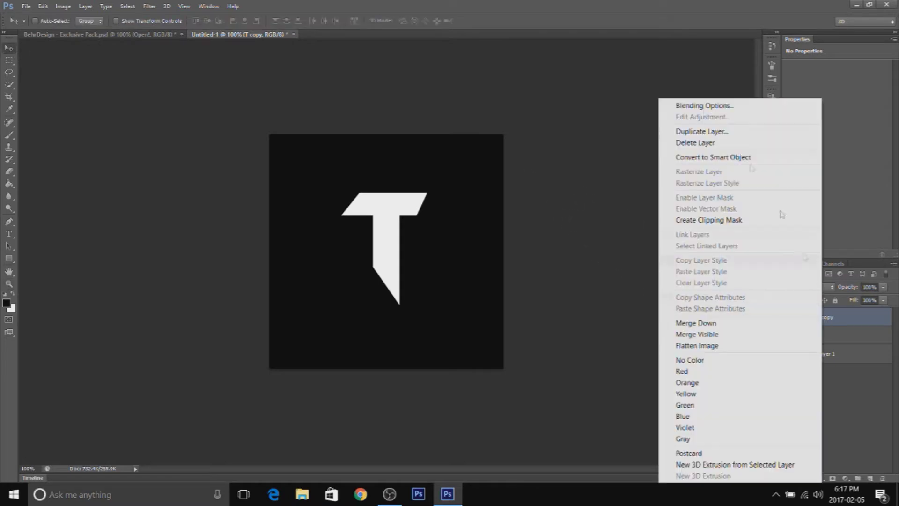
{"action": "left_click", "coordinate": [707, 106]}
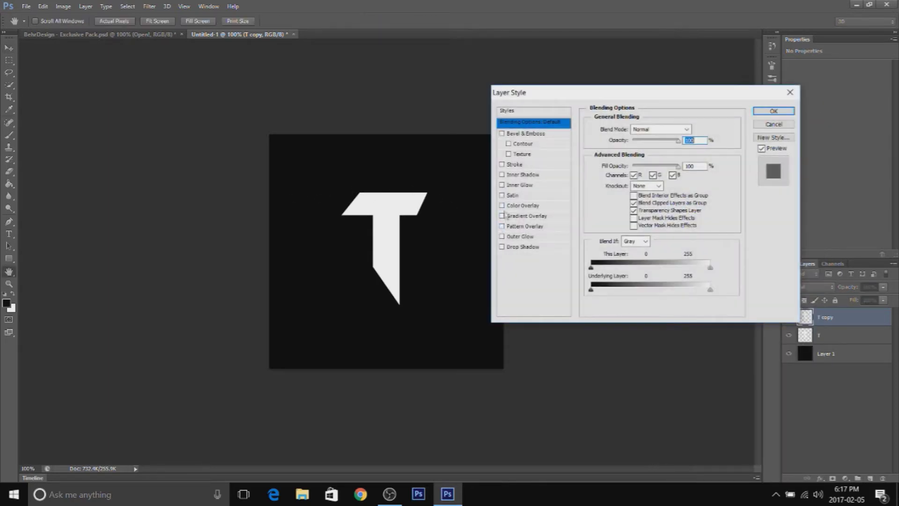
{"action": "left_click", "coordinate": [506, 206]}
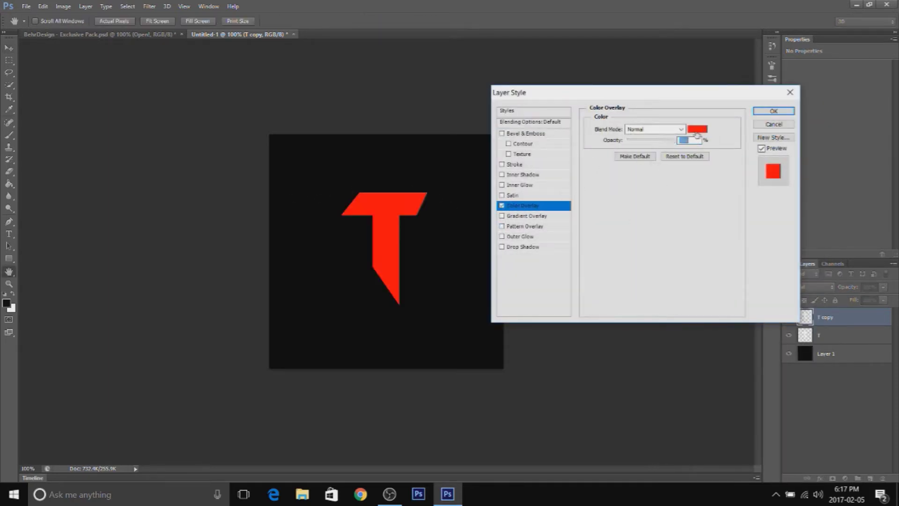
{"action": "left_click", "coordinate": [697, 129]}
{"action": "left_click_drag", "start_coordinate": [322, 375], "coordinate": [301, 369]}
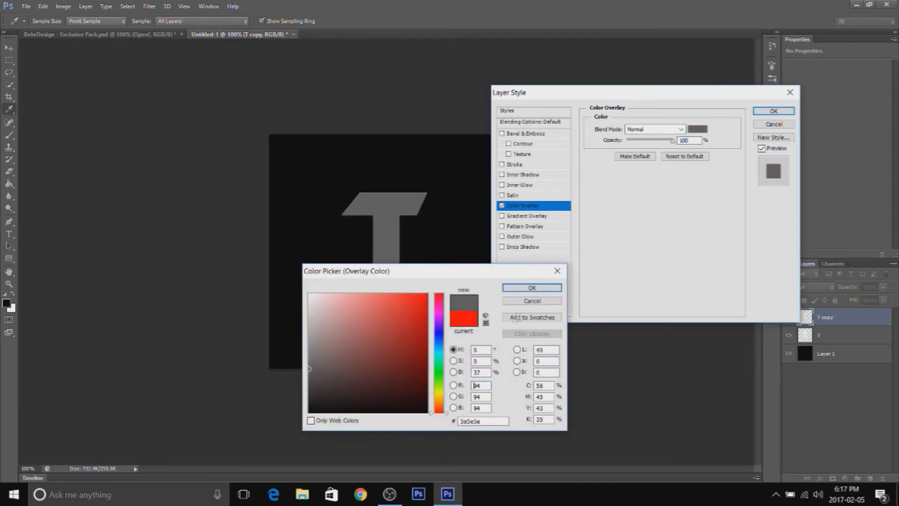
{"action": "left_click", "coordinate": [524, 288]}
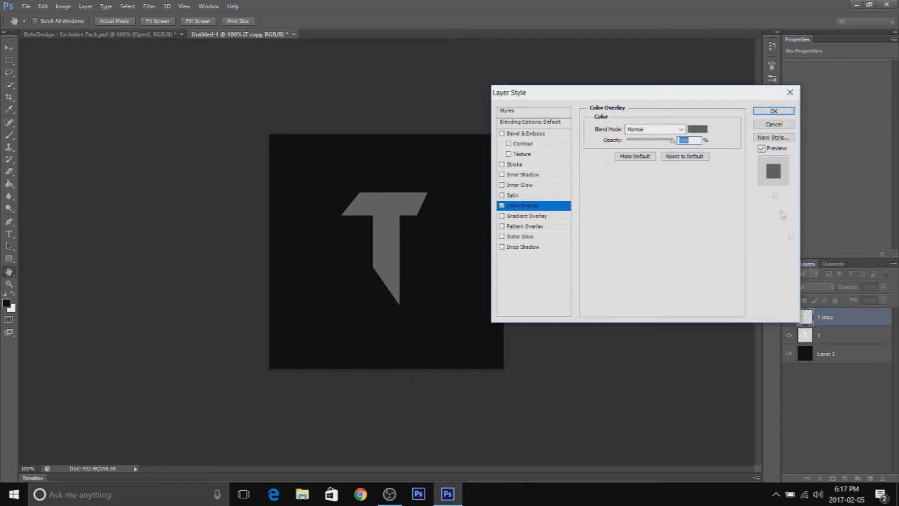
{"action": "left_click", "coordinate": [774, 111]}
Move the T copy layer beneath the T layer and nudge it a few pixels down and to the right as an offset shadow.
{"action": "left_click_drag", "start_coordinate": [841, 329], "coordinate": [839, 361]}
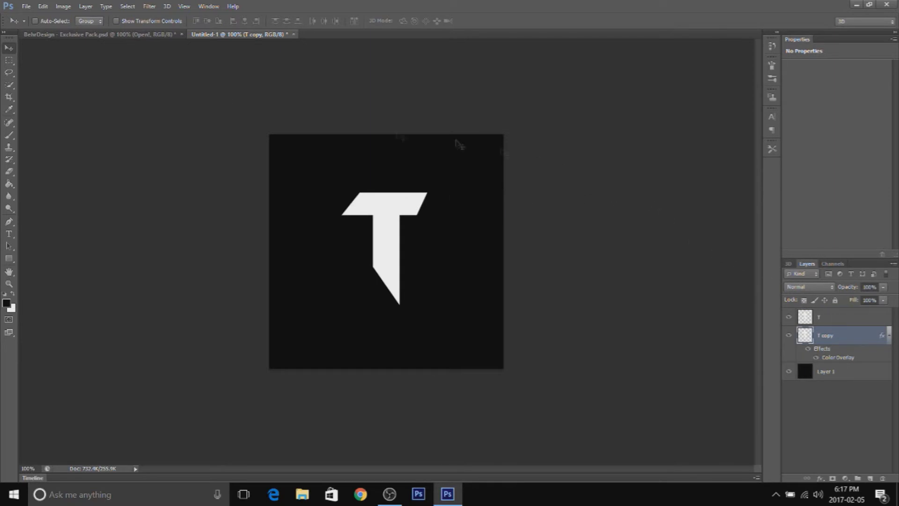
{"action": "key", "text": "Down"}
{"action": "key", "text": "Down"}
{"action": "key", "text": "Right"}
{"action": "key", "text": "Right"}
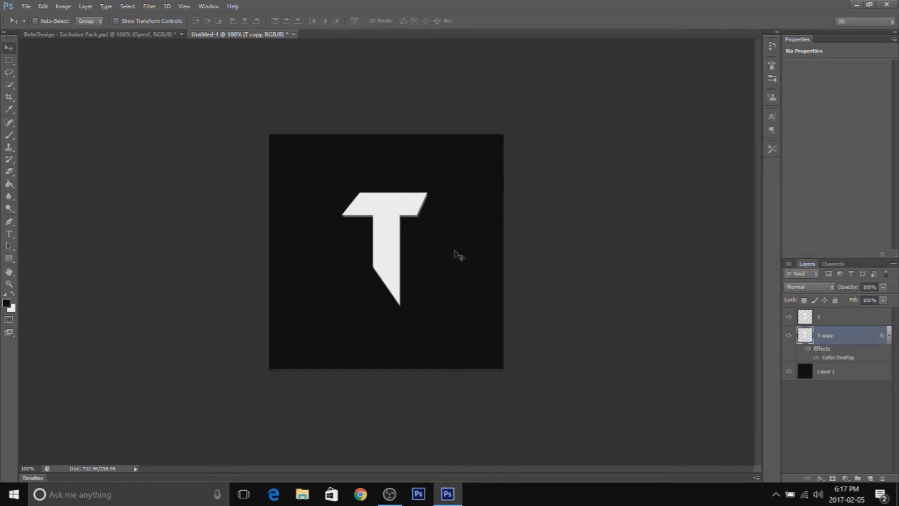
{"action": "key", "text": "Down"}
{"action": "key", "text": "Right"}
{"action": "key", "text": "Right"}
{"action": "key", "text": "Down"}
{"action": "key", "text": "Right"}
{"action": "key", "text": "Right"}
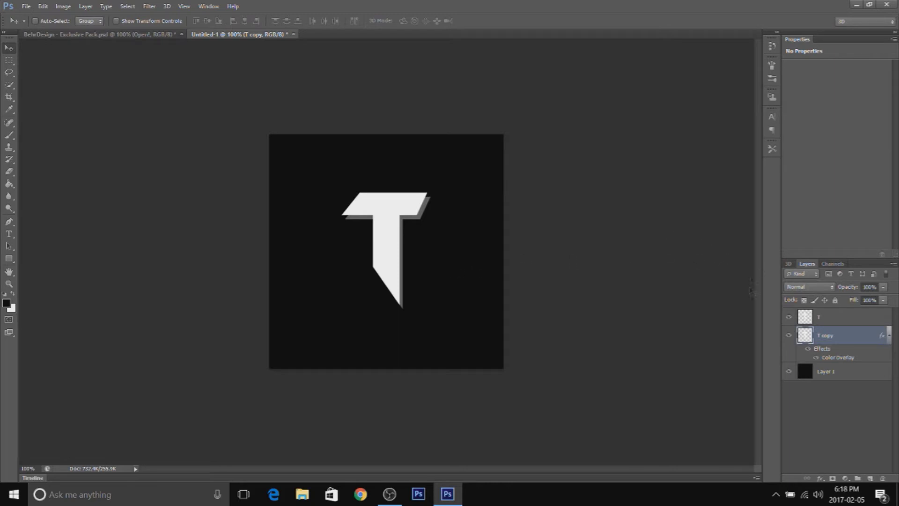
Group the T and T copy layers together.
{"action": "left_click", "coordinate": [826, 319]}
{"action": "left_click", "coordinate": [830, 336]}
{"action": "left_click", "coordinate": [827, 320], "text": "shift"}
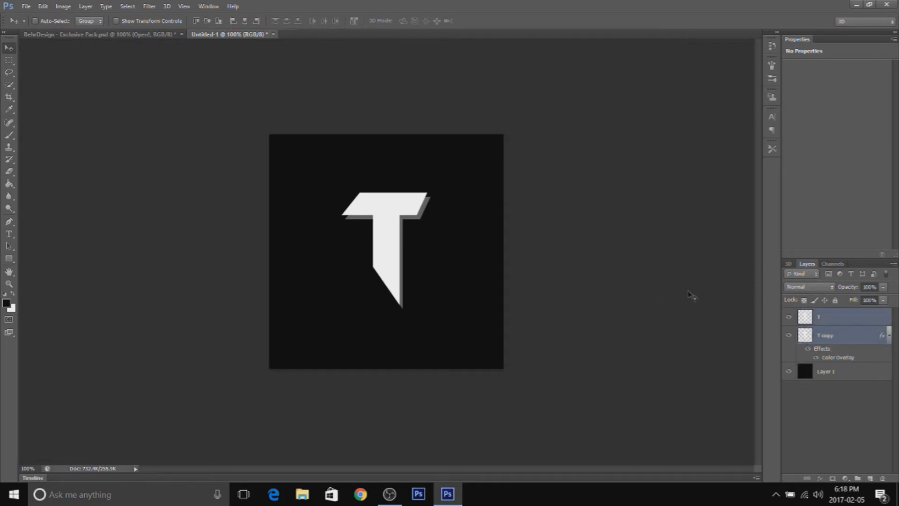
{"action": "key", "text": "ctrl+g"}
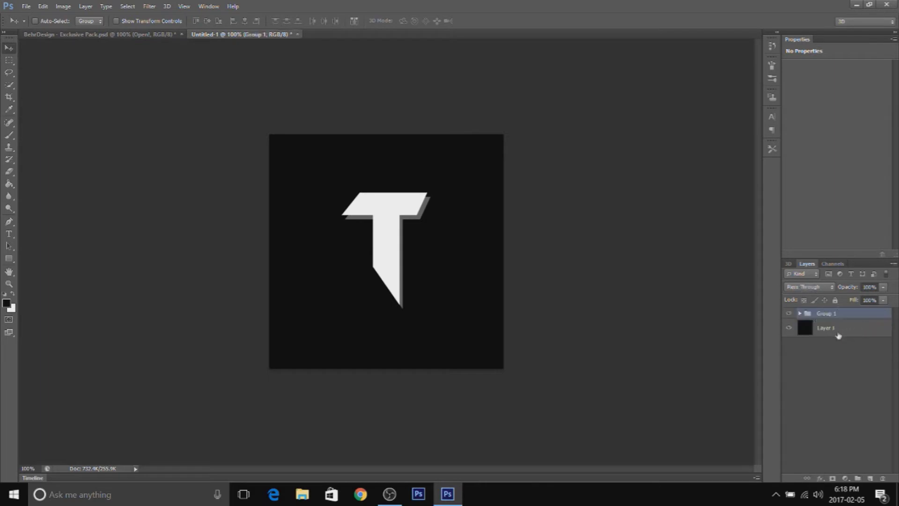
Add a new layer directly above Layer 1 and place the Call of Duty Modern Warfare 2 preview image there.
{"action": "left_click", "coordinate": [826, 330]}
{"action": "key", "text": "ctrl+shift+n"}
{"action": "key", "text": "Return"}
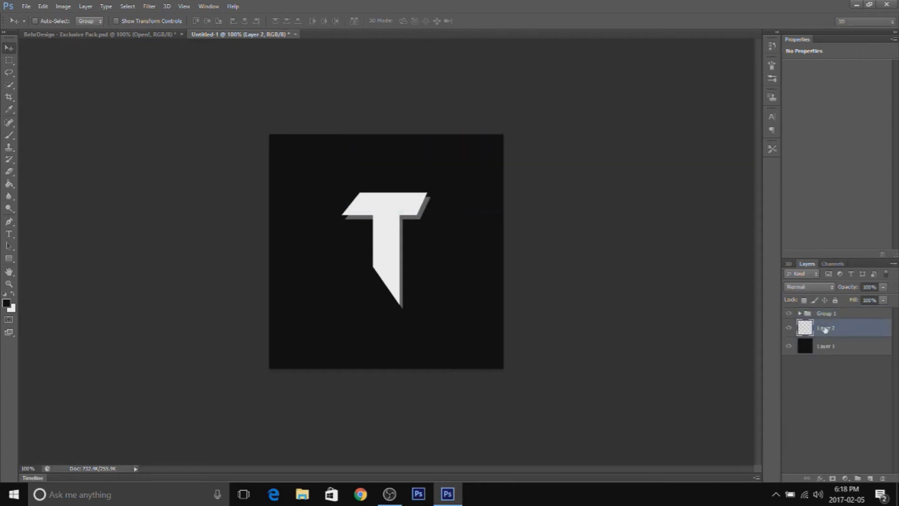
{"action": "left_click", "coordinate": [27, 7]}
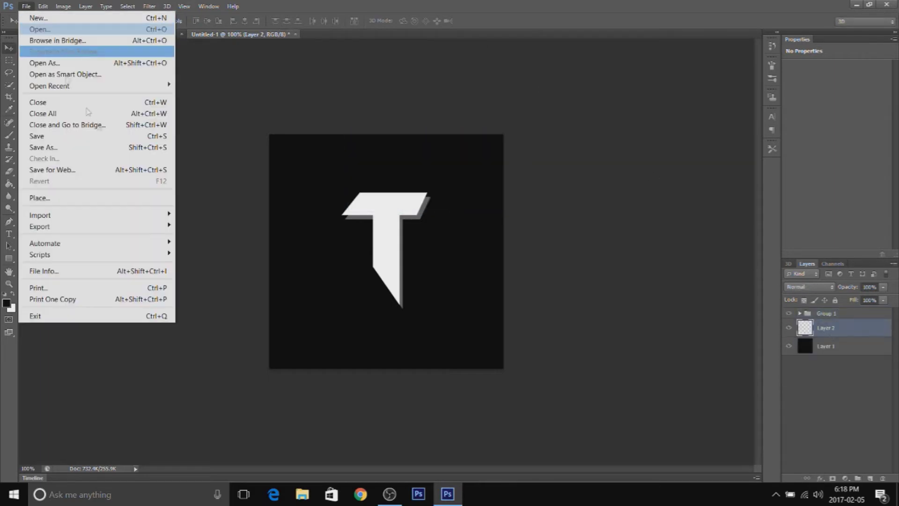
{"action": "left_click", "coordinate": [96, 197]}
{"action": "double_click", "coordinate": [431, 155]}
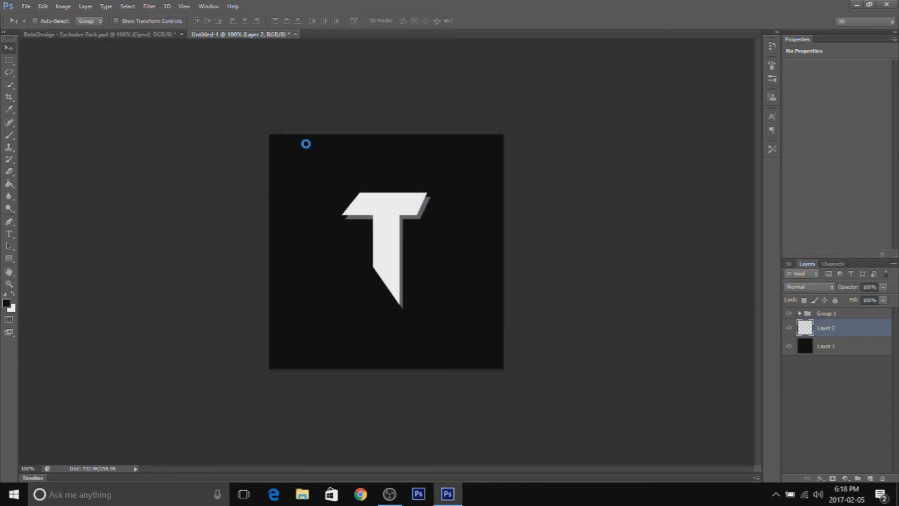
Scale the placed image to about 75% so it covers the canvas, and set its blend mode to Luminosity.
{"action": "left_click_drag", "start_coordinate": [507, 178], "coordinate": [824, 150]}
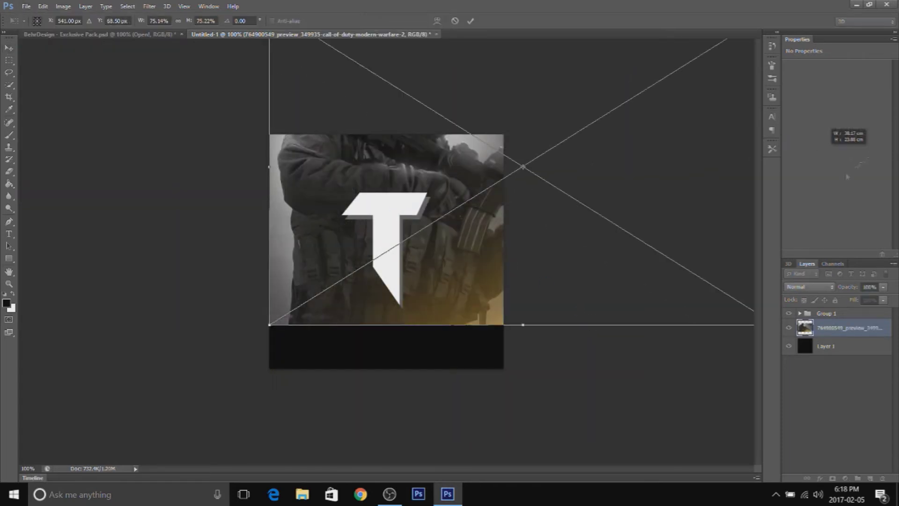
{"action": "left_click_drag", "start_coordinate": [698, 194], "coordinate": [579, 286]}
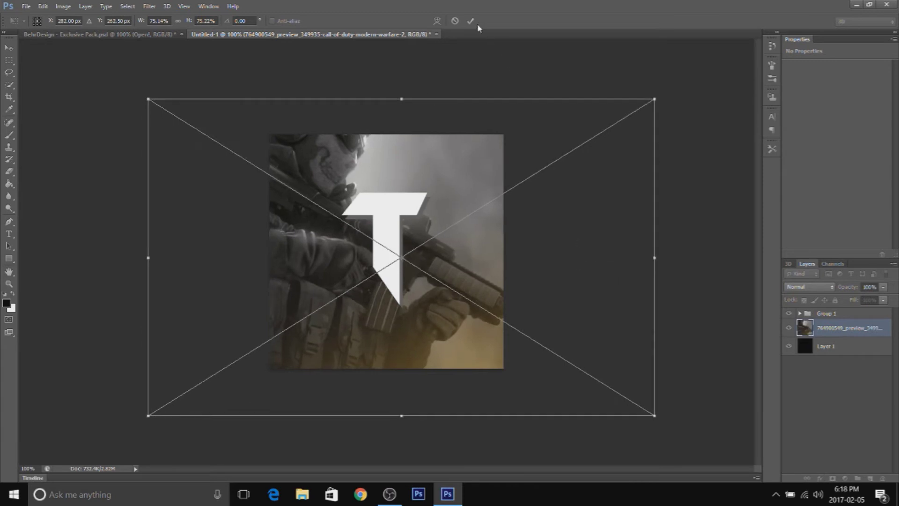
{"action": "left_click", "coordinate": [470, 21]}
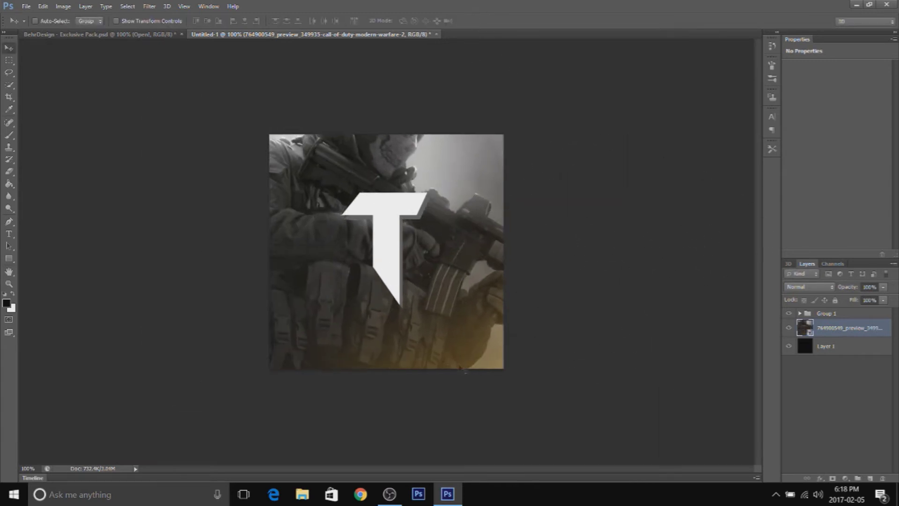
{"action": "left_click", "coordinate": [831, 288]}
{"action": "left_click", "coordinate": [791, 296]}
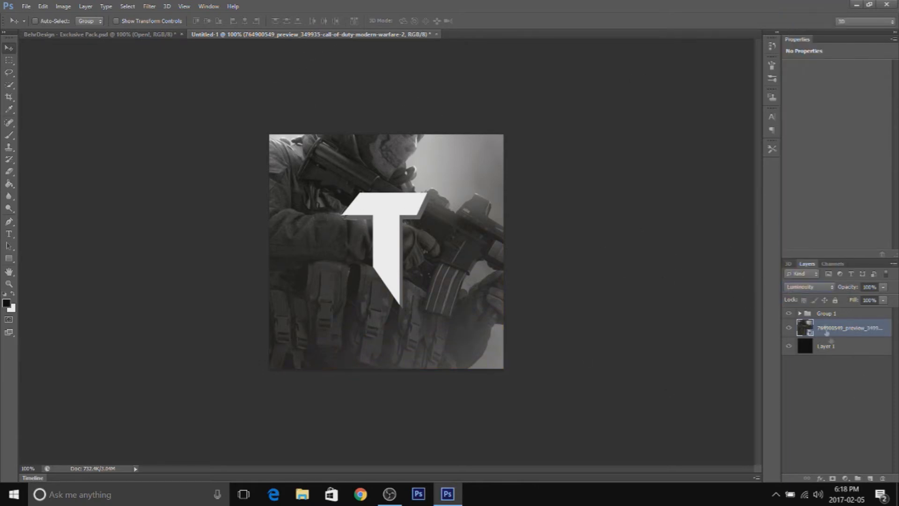
Add a new layer above the placed image, fill it with the black foreground color, and set its opacity to 83%.
{"action": "key", "text": "ctrl+shift+n"}
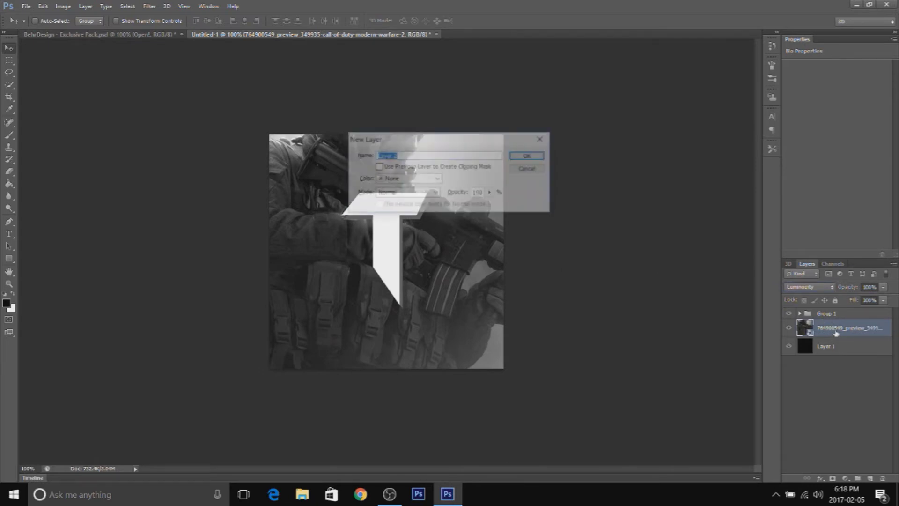
{"action": "key", "text": "Return"}
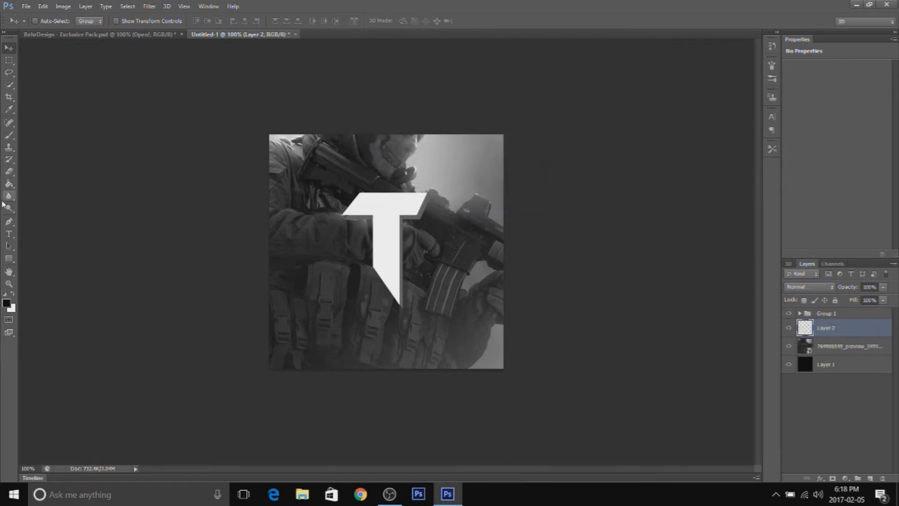
{"action": "left_click", "coordinate": [9, 183]}
{"action": "left_click", "coordinate": [433, 262]}
{"action": "left_click", "coordinate": [882, 287]}
{"action": "mouse_move", "coordinate": [860, 300]}
{"action": "left_mouse_down"}
{"action": "mouse_move", "coordinate": [848, 301]}
{"action": "mouse_move", "coordinate": [879, 302]}
{"action": "left_mouse_up"}
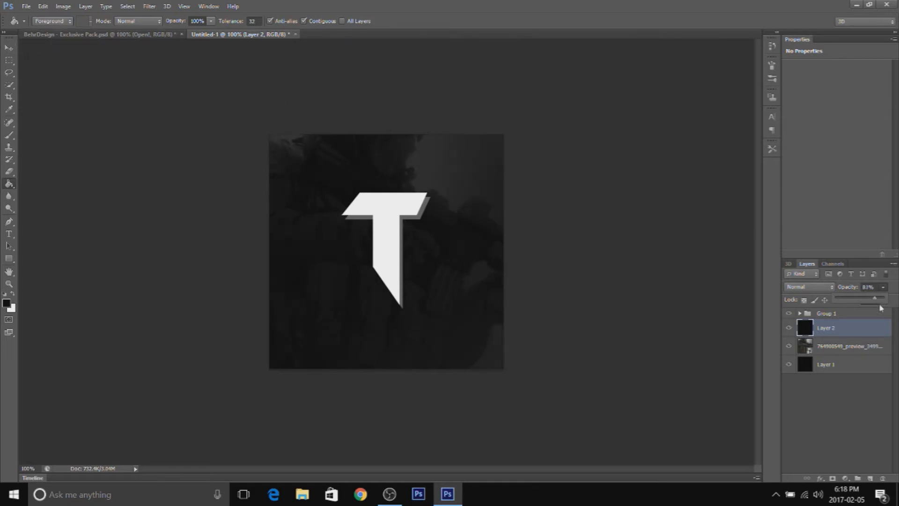
Add a new layer above Layer 2 and set the foreground color to light blue for the brush.
{"action": "left_click", "coordinate": [8, 47]}
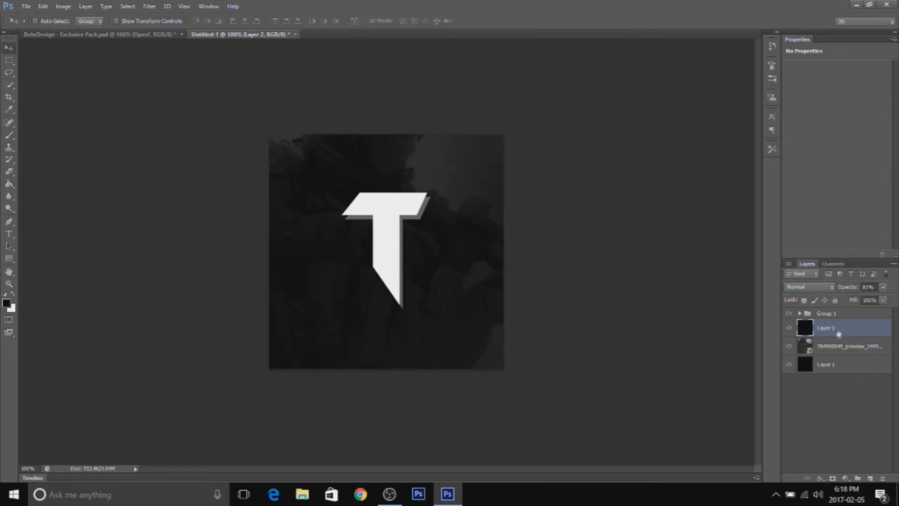
{"action": "key", "text": "ctrl+shift+n"}
{"action": "key", "text": "Return"}
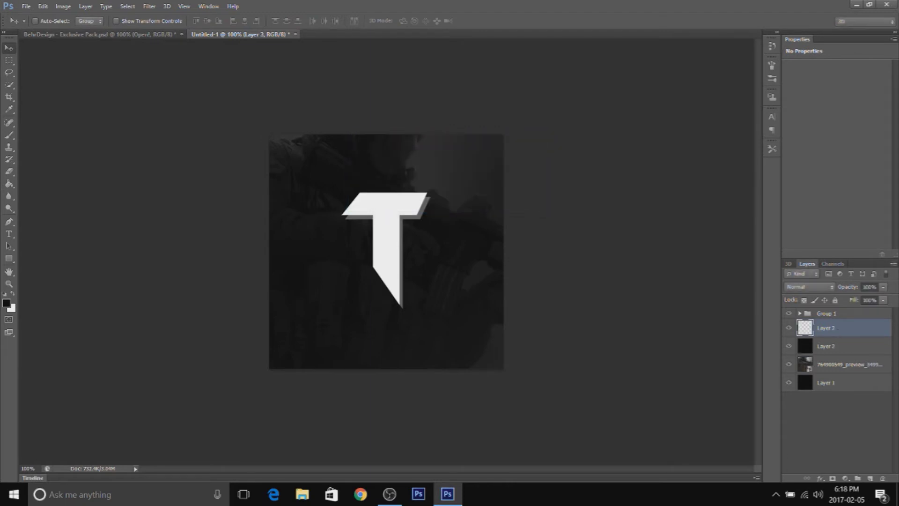
{"action": "left_click", "coordinate": [8, 135]}
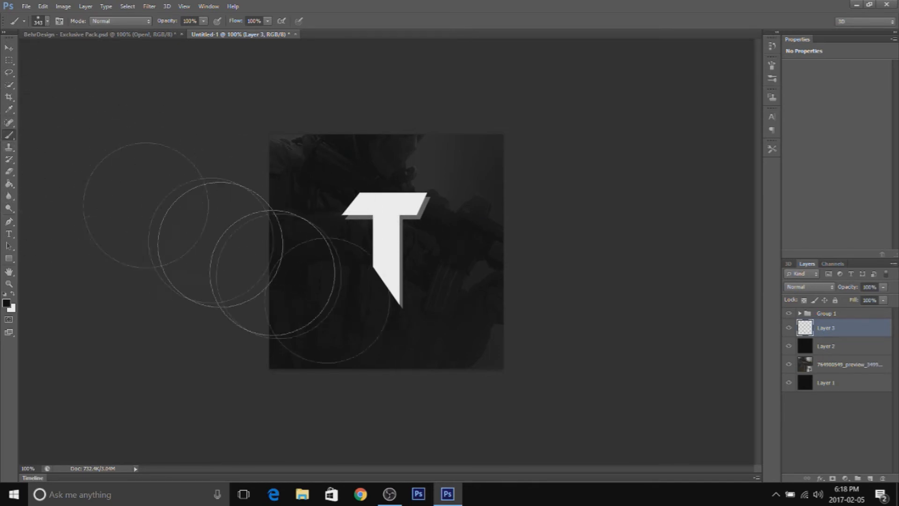
{"action": "left_click", "coordinate": [6, 303]}
{"action": "left_click", "coordinate": [436, 344]}
{"action": "left_click_drag", "start_coordinate": [437, 345], "coordinate": [435, 349]}
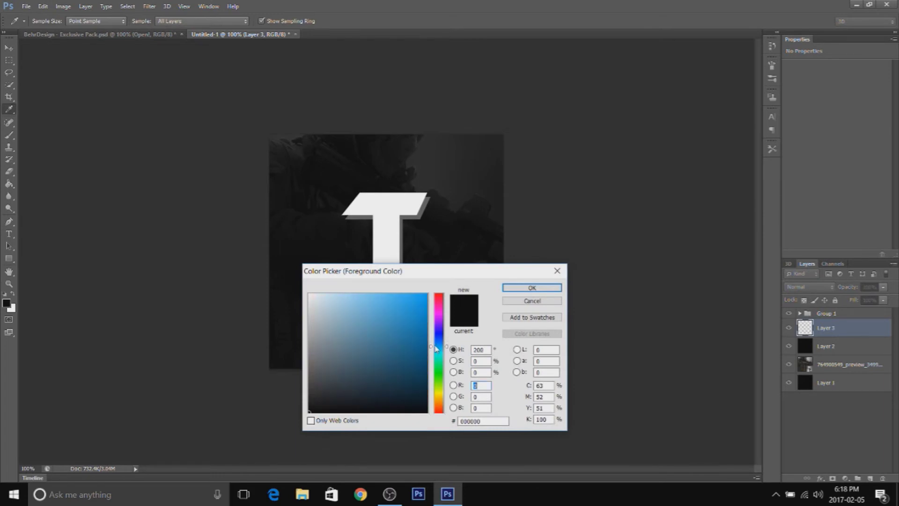
{"action": "left_click_drag", "start_coordinate": [371, 300], "coordinate": [380, 305]}
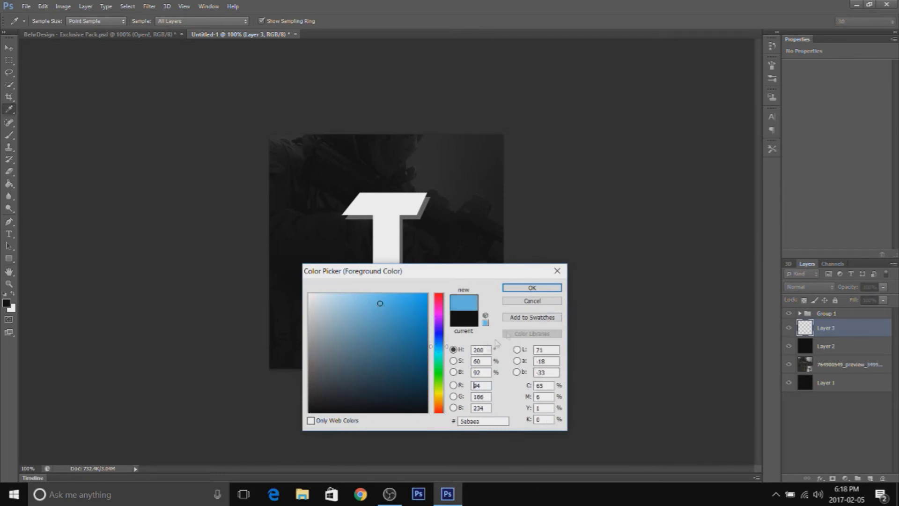
{"action": "left_click_drag", "start_coordinate": [437, 347], "coordinate": [433, 342]}
{"action": "left_click", "coordinate": [532, 287]}
{"action": "key", "text": "b"}
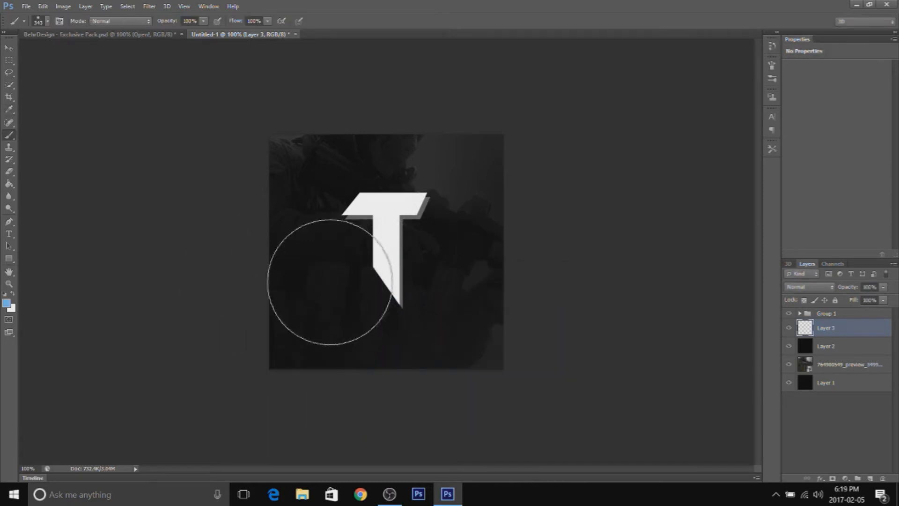
Enlarge the soft brush to about 700 px and paint a blue glow at the canvas's bottom edge.
{"action": "mouse_move", "coordinate": [363, 291]}
{"action": "left_mouse_down"}
{"action": "mouse_move", "coordinate": [455, 306]}
{"action": "mouse_move", "coordinate": [422, 307]}
{"action": "left_mouse_up"}
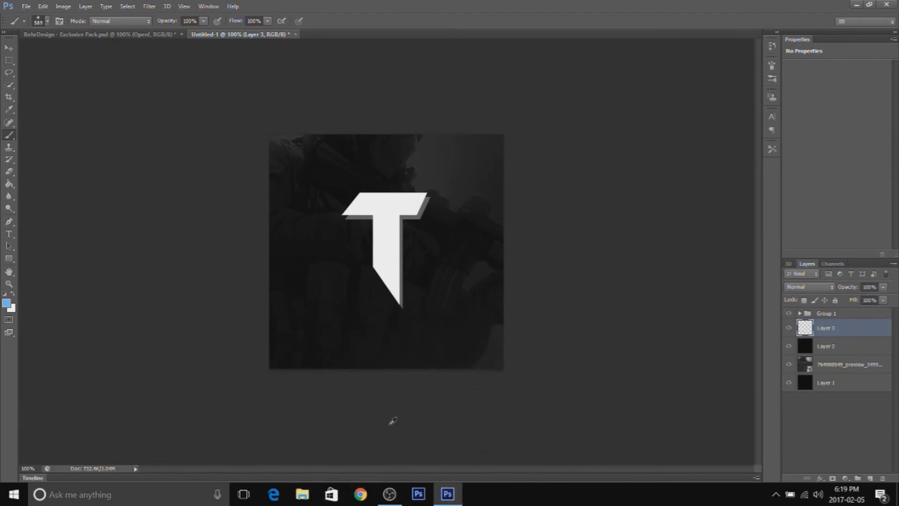
{"action": "mouse_move", "coordinate": [380, 363]}
{"action": "left_mouse_down"}
{"action": "mouse_move", "coordinate": [408, 368]}
{"action": "mouse_move", "coordinate": [404, 376]}
{"action": "left_mouse_up"}
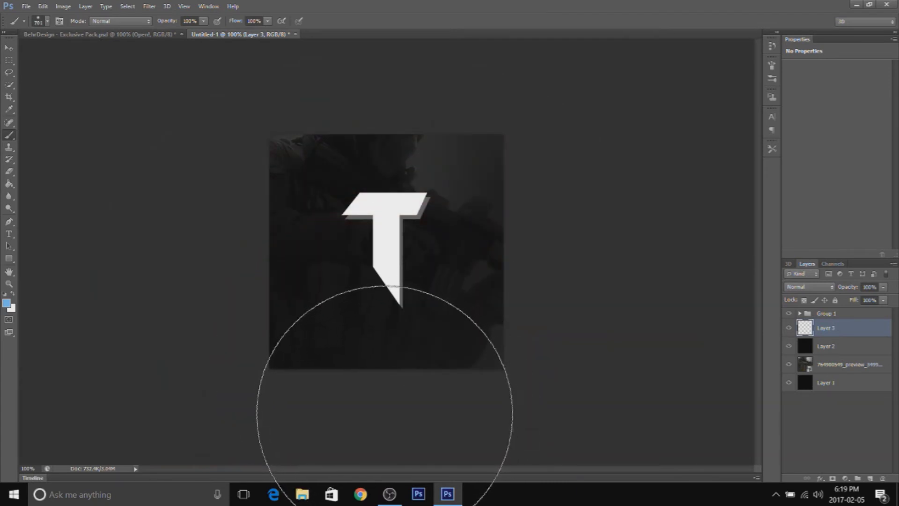
{"action": "left_click", "coordinate": [388, 413]}
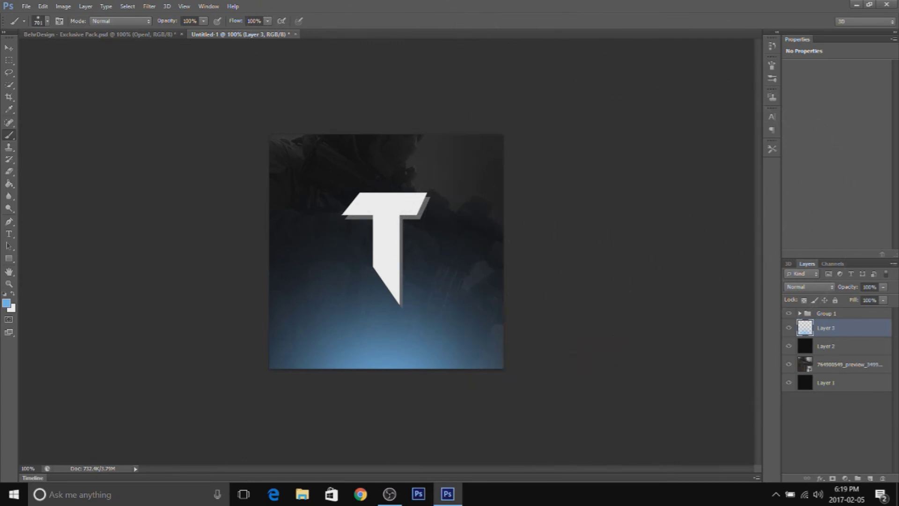
Add a new layer directly above Layer 2 and paint one large soft white spot over the canvas center.
{"action": "left_click", "coordinate": [848, 365]}
{"action": "key", "text": "ctrl+shift+n"}
{"action": "key", "text": "Return"}
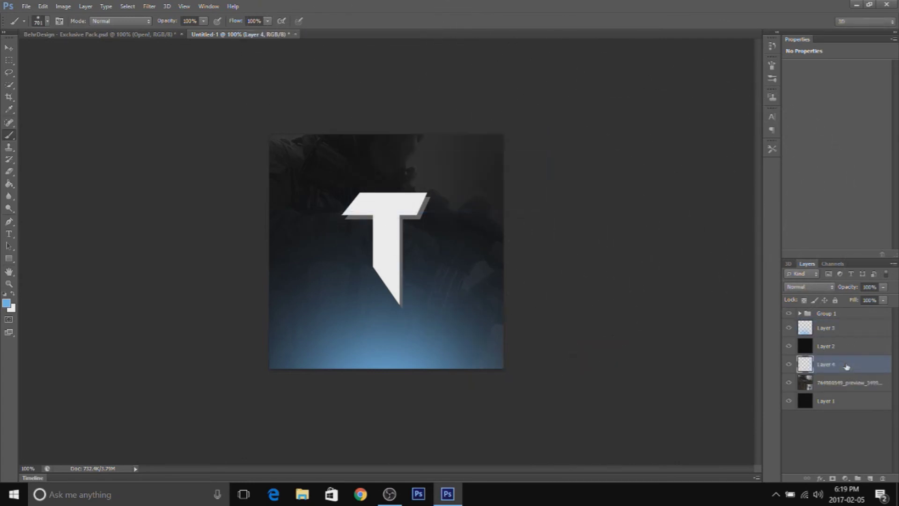
{"action": "key", "text": "x"}
{"action": "left_click_drag", "start_coordinate": [834, 376], "coordinate": [829, 337]}
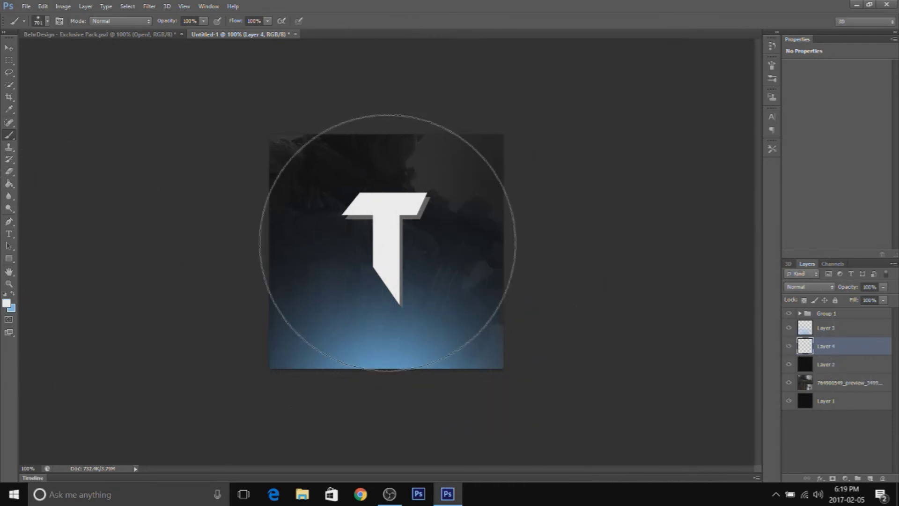
{"action": "left_click", "coordinate": [387, 242]}
Lower the white glow layer's opacity to 9%.
{"action": "left_click", "coordinate": [883, 300]}
{"action": "left_click_drag", "start_coordinate": [856, 300], "coordinate": [845, 303]}
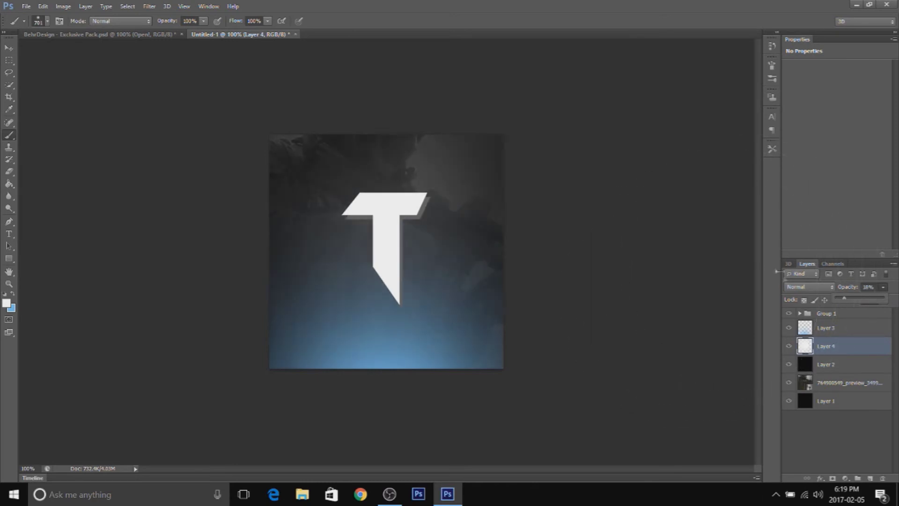
{"action": "key", "text": "v"}
{"action": "left_click", "coordinate": [883, 287]}
{"action": "left_click_drag", "start_coordinate": [856, 301], "coordinate": [851, 301]}
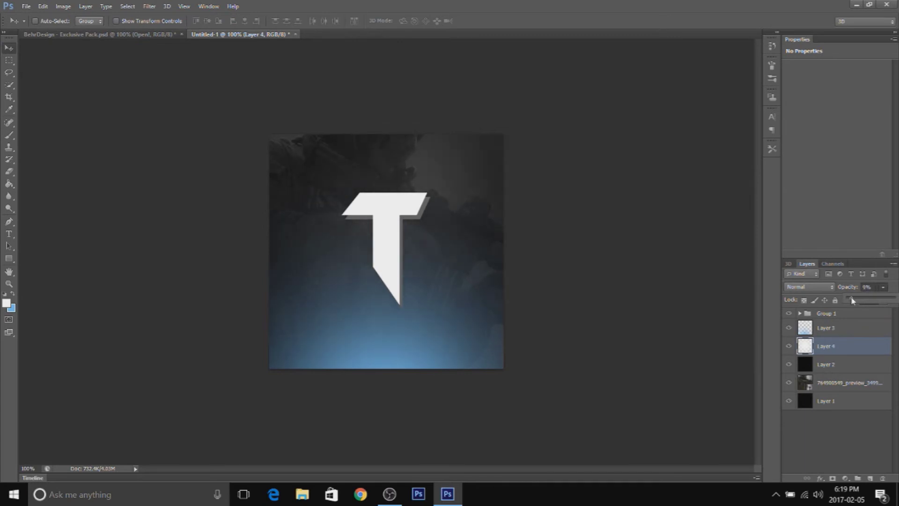
Delete the accidental Move states from the history, back to the last opacity change.
{"action": "left_click", "coordinate": [705, 363]}
{"action": "left_click", "coordinate": [777, 31]}
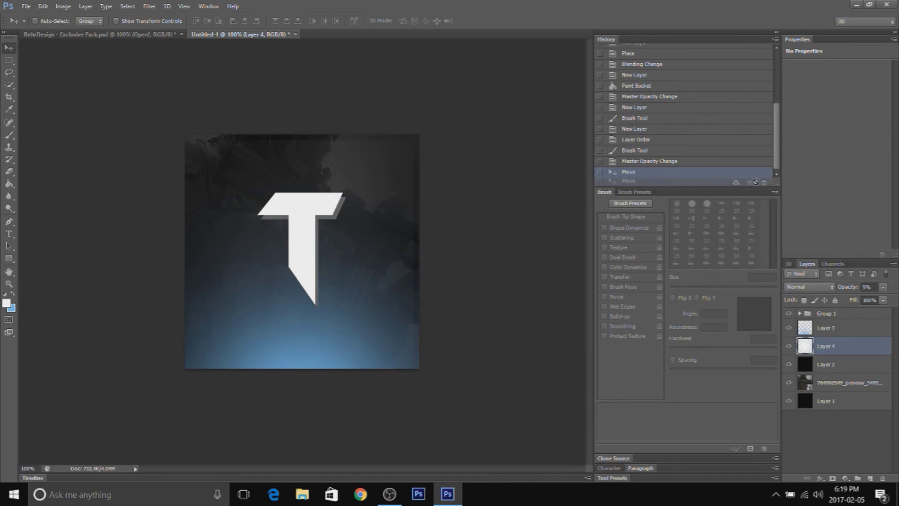
{"action": "left_click_drag", "start_coordinate": [760, 182], "coordinate": [764, 182]}
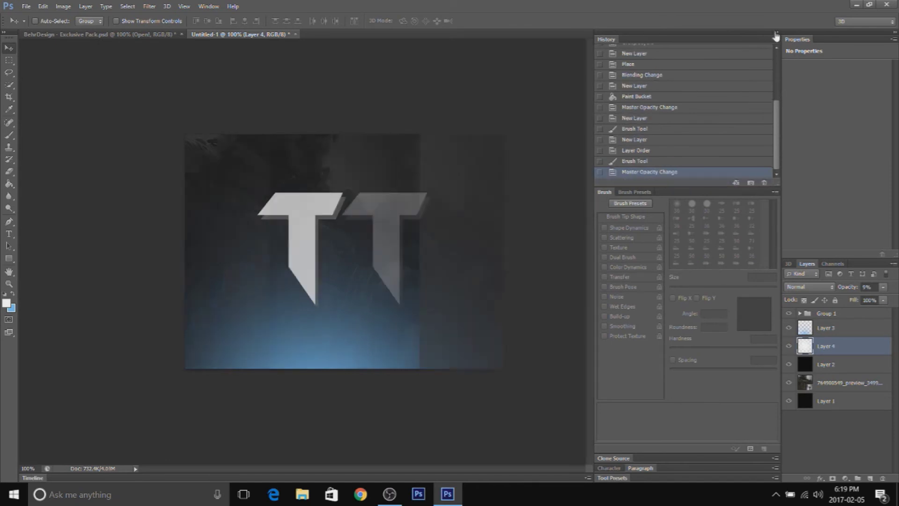
{"action": "left_click", "coordinate": [775, 32]}
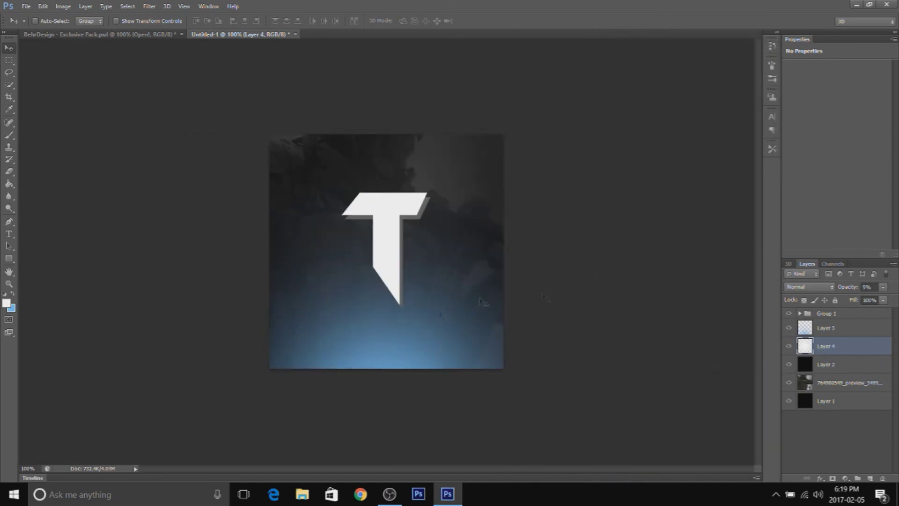
Reduce the opacity of the bottom blue glow on Layer 3 to about 49%.
{"action": "left_click", "coordinate": [861, 328]}
{"action": "left_click", "coordinate": [883, 286]}
{"action": "left_click_drag", "start_coordinate": [861, 299], "coordinate": [865, 299]}
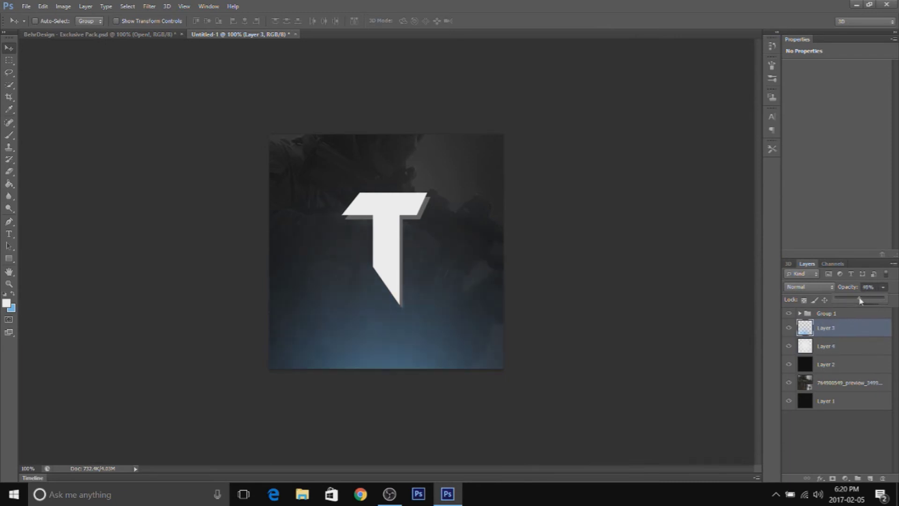
{"action": "left_click", "coordinate": [13, 49]}
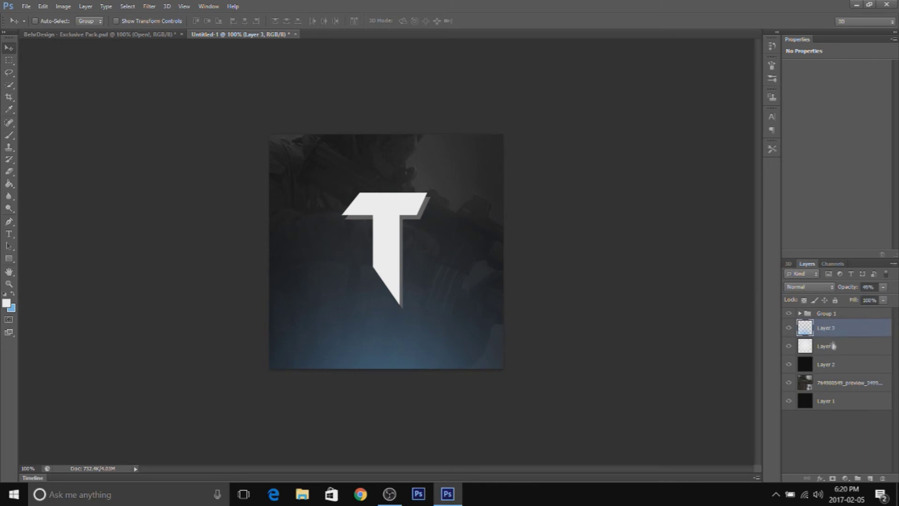
Add a new layer above Layer 3 and paint a soft light blue glow at the canvas's top edge.
{"action": "key", "text": "ctrl+shift+n"}
{"action": "key", "text": "Return"}
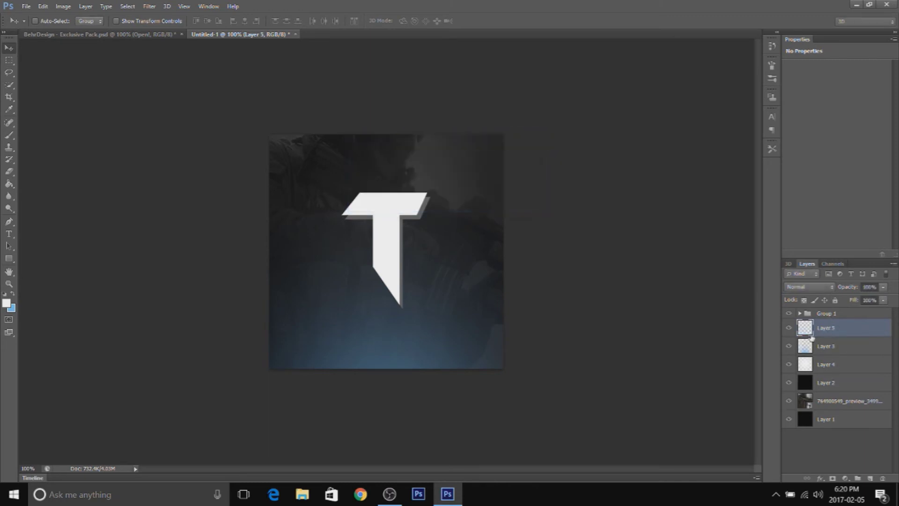
{"action": "left_click", "coordinate": [9, 135]}
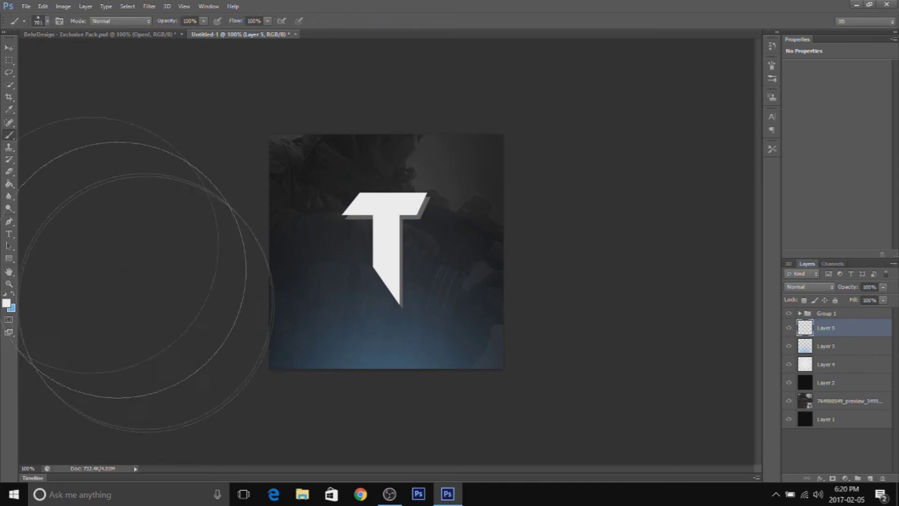
{"action": "key", "text": "x"}
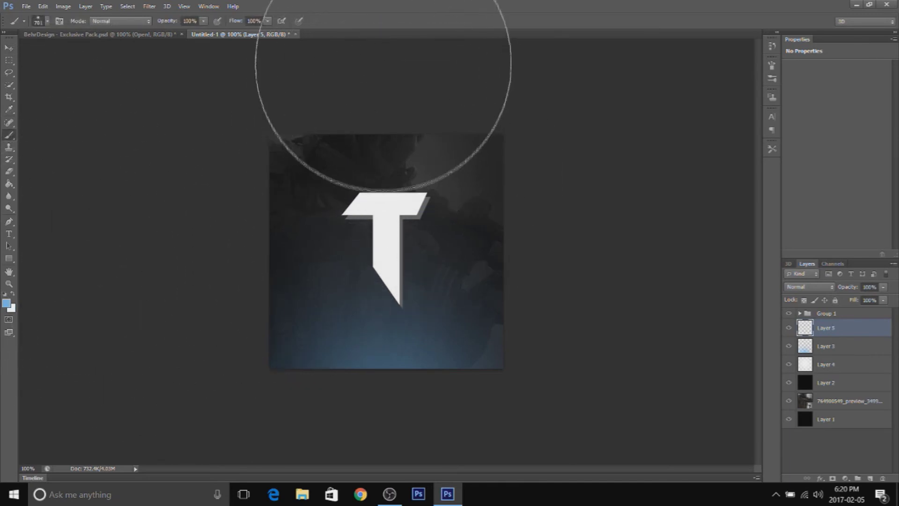
{"action": "right_click", "coordinate": [384, 64]}
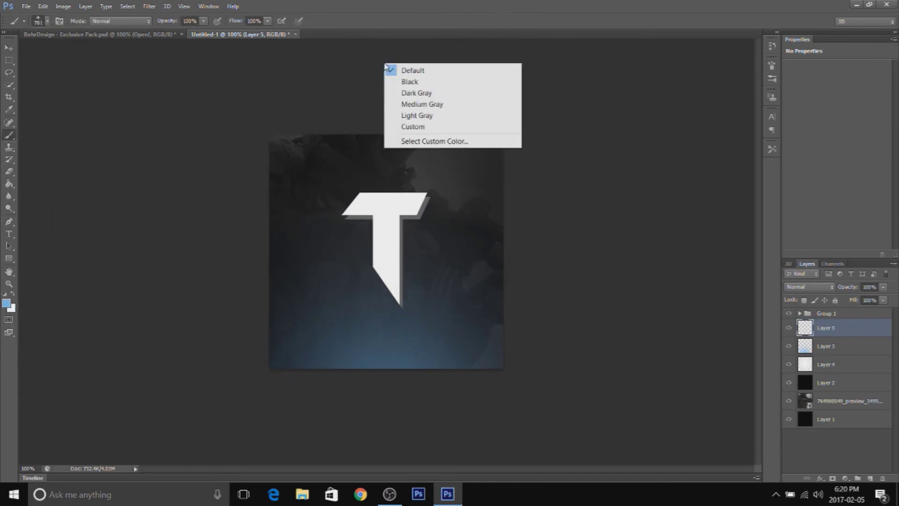
{"action": "left_click", "coordinate": [368, 95]}
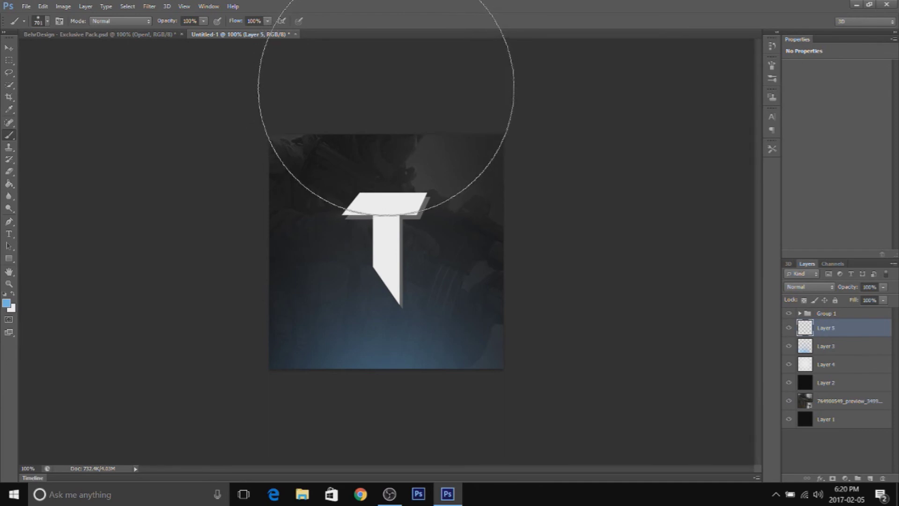
{"action": "left_click", "coordinate": [385, 86]}
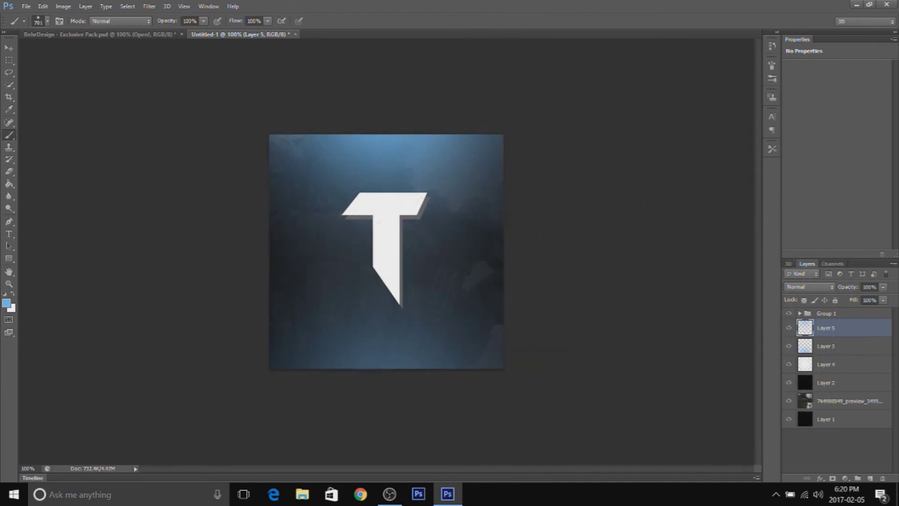
Lower the top blue glow layer's opacity to 23%.
{"action": "left_click", "coordinate": [883, 288]}
{"action": "left_click_drag", "start_coordinate": [861, 300], "coordinate": [848, 303]}
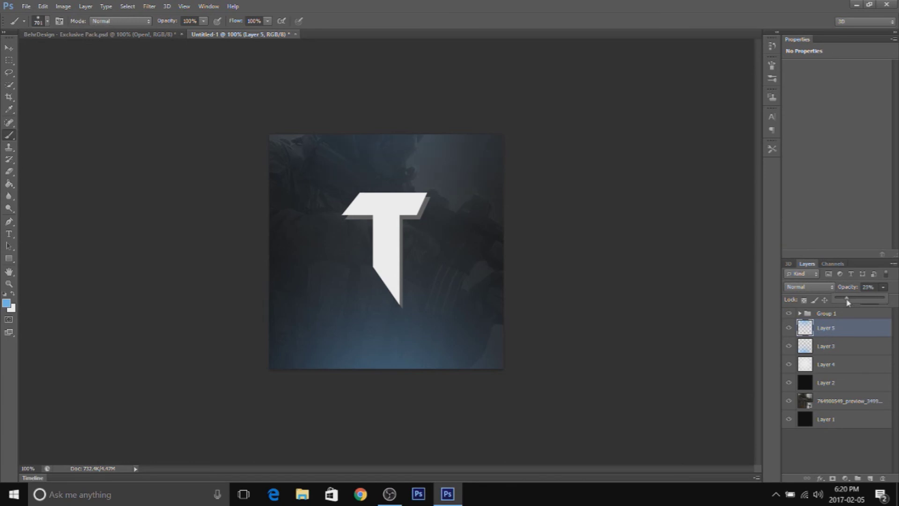
{"action": "left_click", "coordinate": [10, 48]}
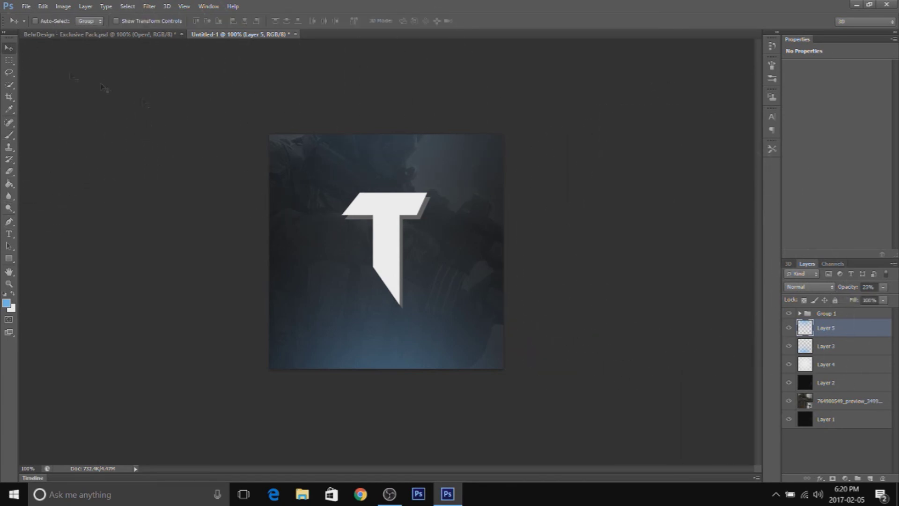
Center Group 1 vertically and horizontally on the whole canvas, and clear the selection.
{"action": "left_click", "coordinate": [824, 314]}
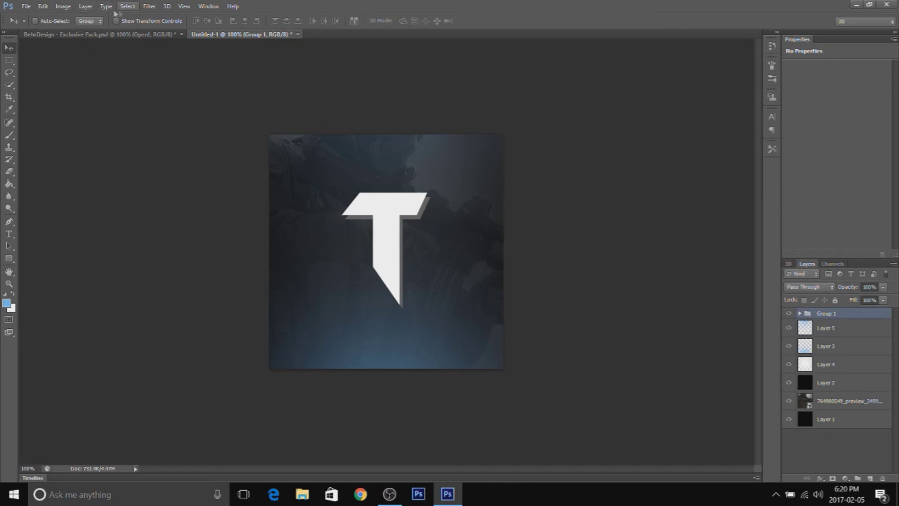
{"action": "left_click", "coordinate": [128, 6]}
{"action": "left_click", "coordinate": [135, 21]}
{"action": "left_click", "coordinate": [85, 6]}
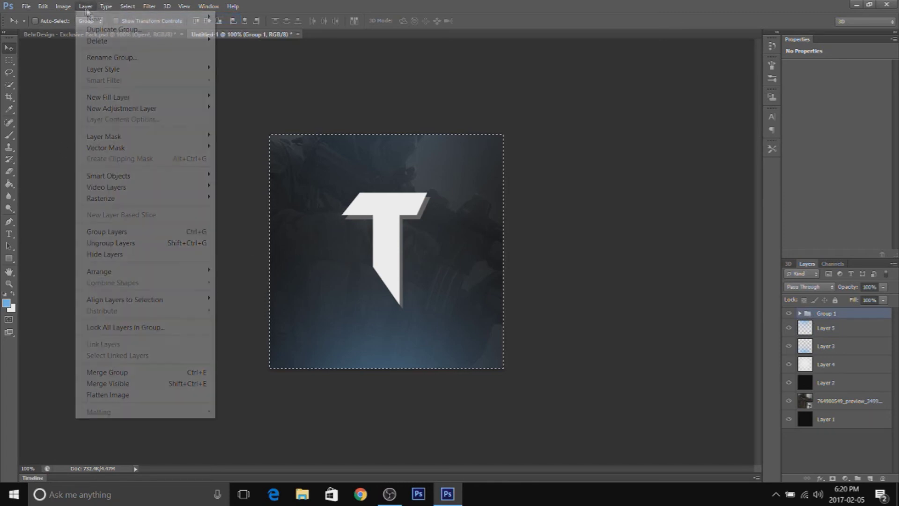
{"action": "mouse_move", "coordinate": [141, 299]}
{"action": "left_click", "coordinate": [252, 314]}
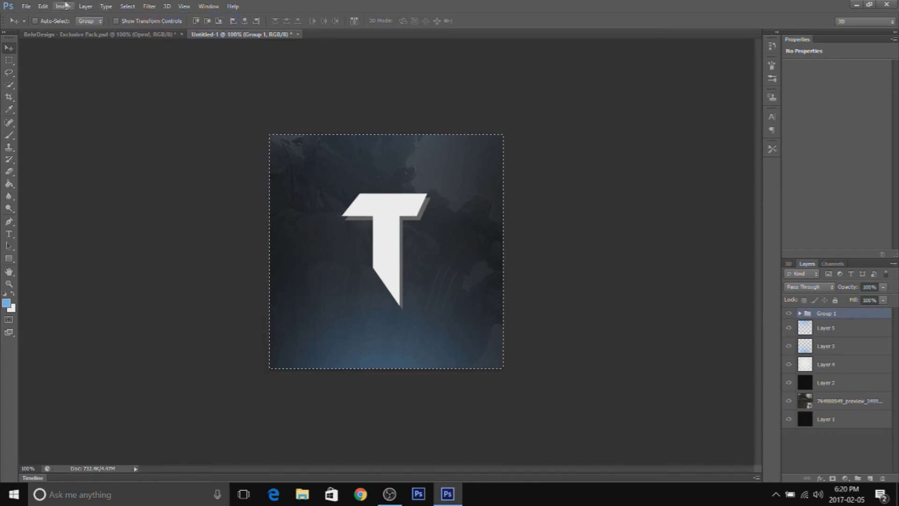
{"action": "left_click", "coordinate": [84, 7]}
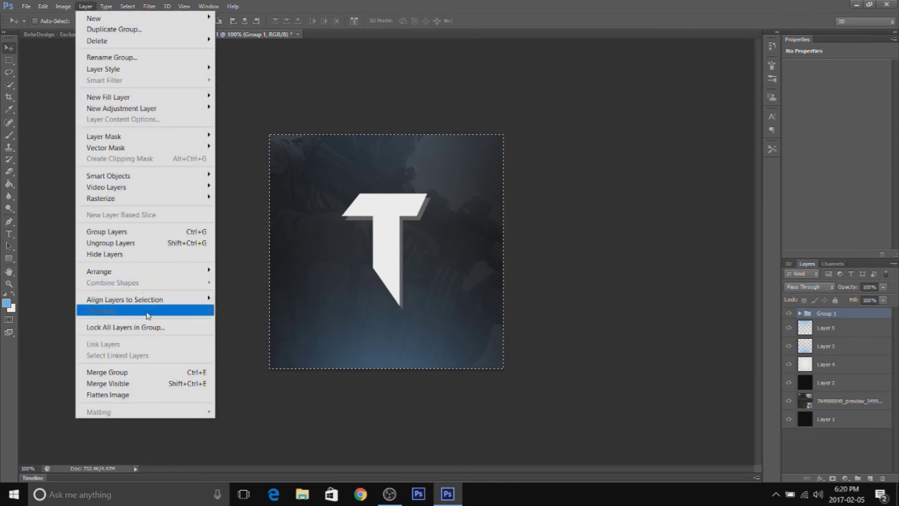
{"action": "mouse_move", "coordinate": [152, 300]}
{"action": "left_click", "coordinate": [260, 349]}
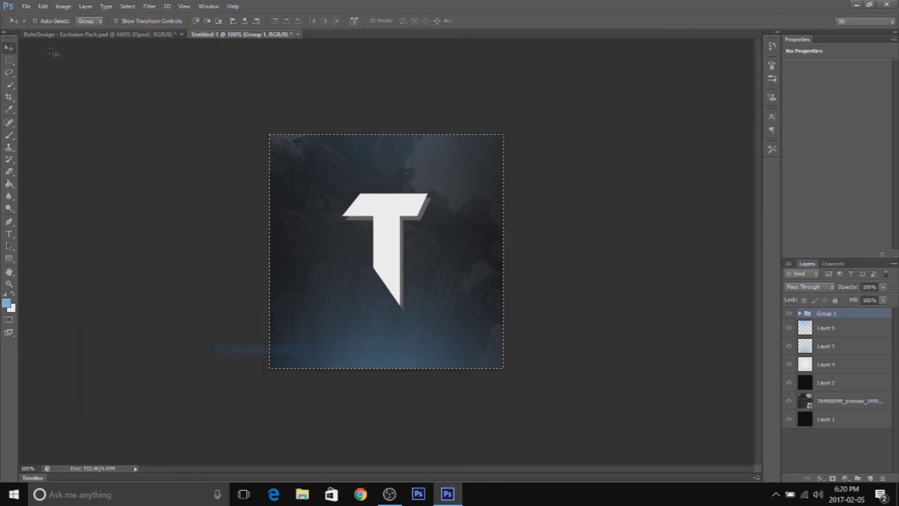
{"action": "left_click", "coordinate": [9, 63]}
{"action": "right_click", "coordinate": [337, 227]}
{"action": "left_click", "coordinate": [458, 236]}
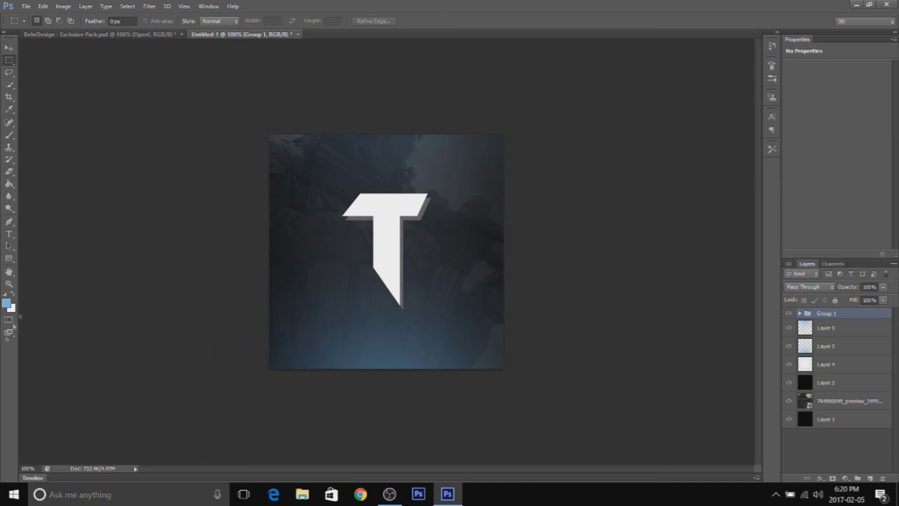
Expand Group 1 and select the T layer inside it.
{"action": "left_click", "coordinate": [10, 285]}
{"action": "left_click_drag", "start_coordinate": [413, 291], "coordinate": [423, 343]}
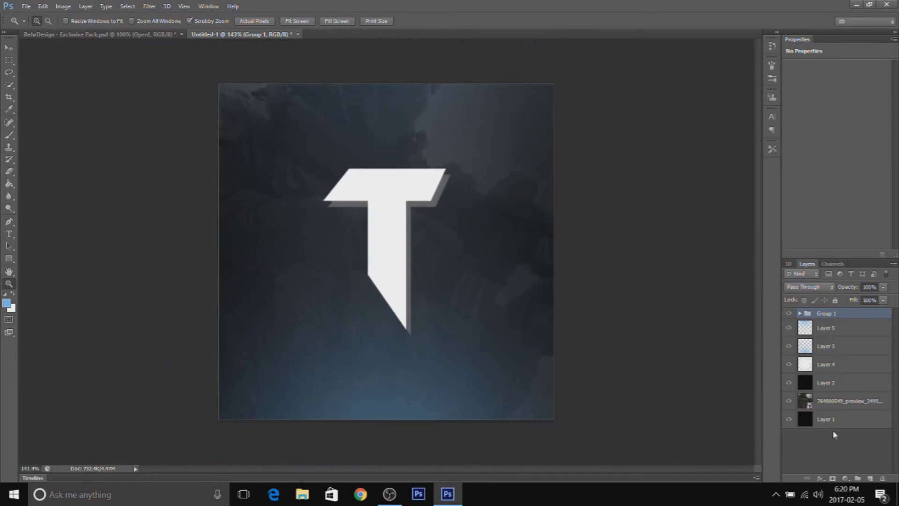
{"action": "left_click", "coordinate": [801, 313]}
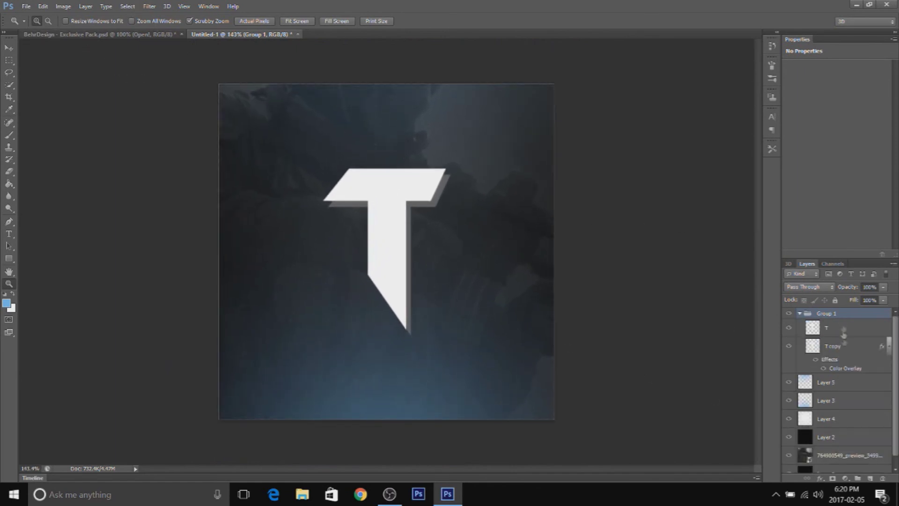
{"action": "left_click", "coordinate": [842, 331]}
{"action": "left_click", "coordinate": [106, 40]}
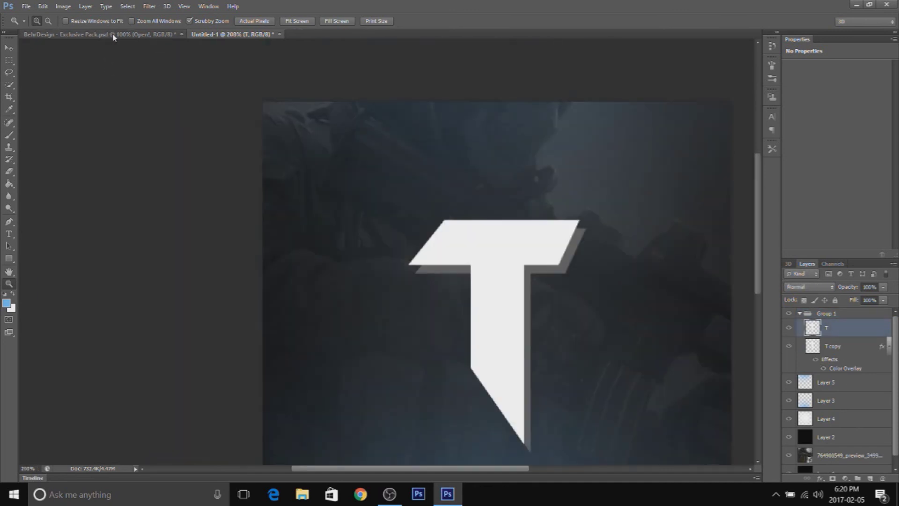
Switch to BehrDesign - Exclusive Pack.psd, expand the Layer Styles group, and show and select the White Clean text layer.
{"action": "left_click", "coordinate": [114, 35]}
{"action": "scroll", "coordinate": [814, 361], "scroll_direction": "down", "scroll_amount": 3}
{"action": "scroll", "coordinate": [793, 370], "scroll_direction": "up", "scroll_amount": 3}
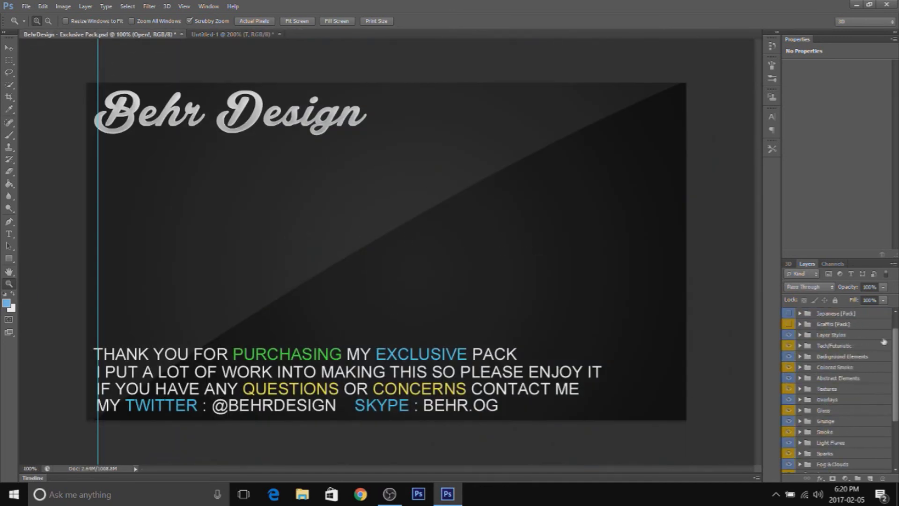
{"action": "left_click", "coordinate": [799, 335]}
{"action": "left_click", "coordinate": [789, 359]}
{"action": "left_click", "coordinate": [789, 359]}
{"action": "left_click", "coordinate": [788, 383]}
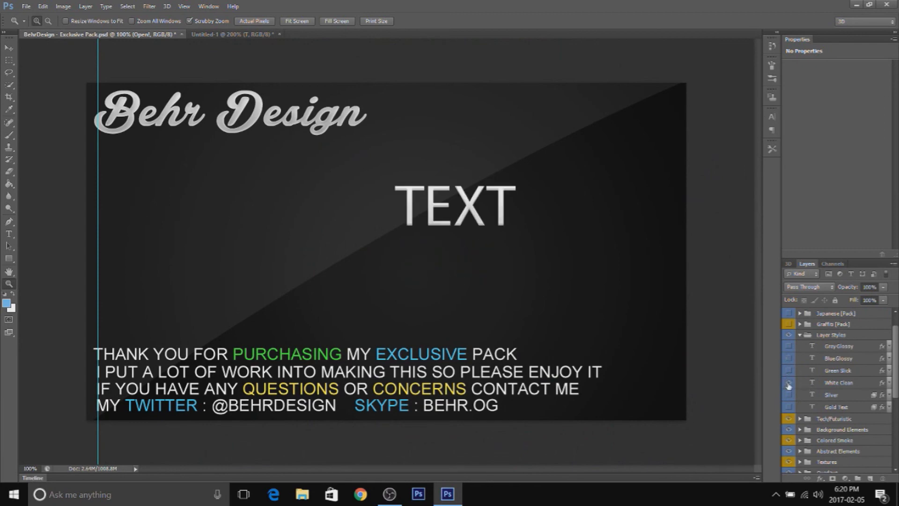
{"action": "left_click", "coordinate": [827, 386]}
{"action": "left_click", "coordinate": [10, 48]}
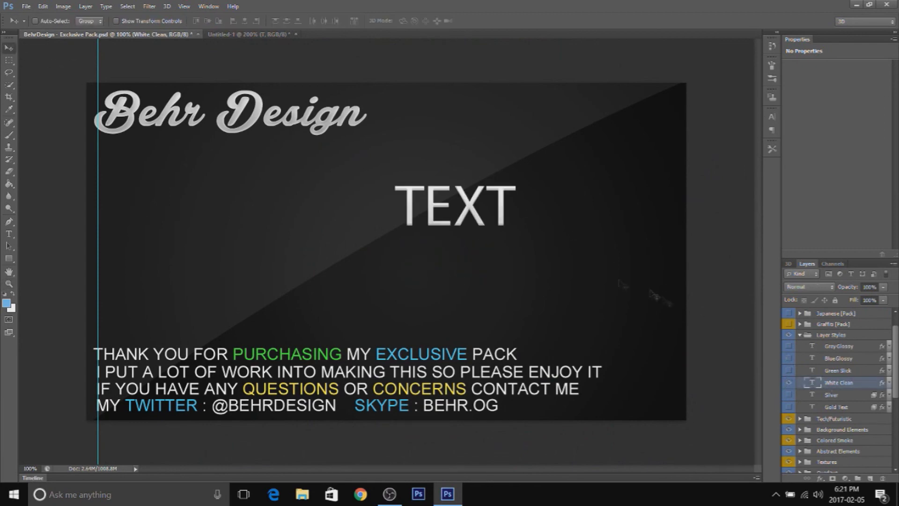
Copy the White Clean layer's style and paste it onto the T layer in the Untitled-1 document.
{"action": "right_click", "coordinate": [841, 385]}
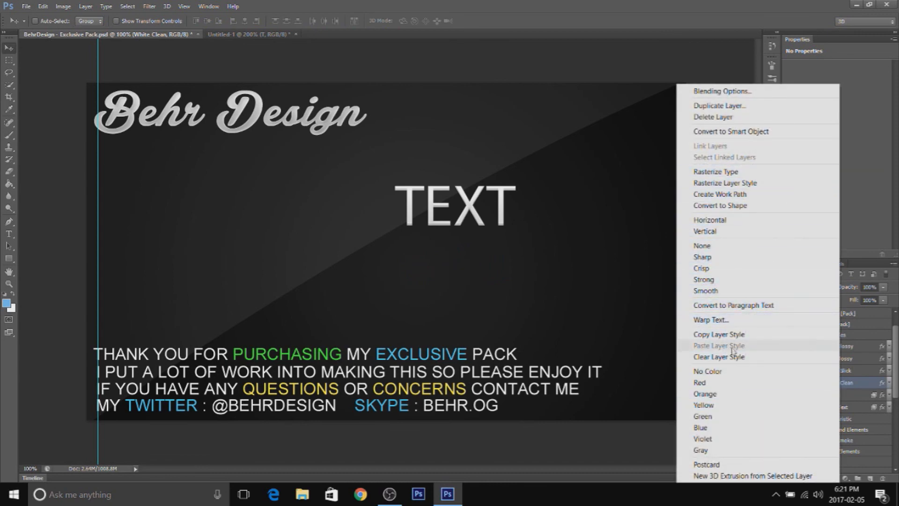
{"action": "left_click", "coordinate": [719, 334]}
{"action": "left_click", "coordinate": [248, 34]}
{"action": "right_click", "coordinate": [826, 324]}
{"action": "left_click", "coordinate": [707, 271]}
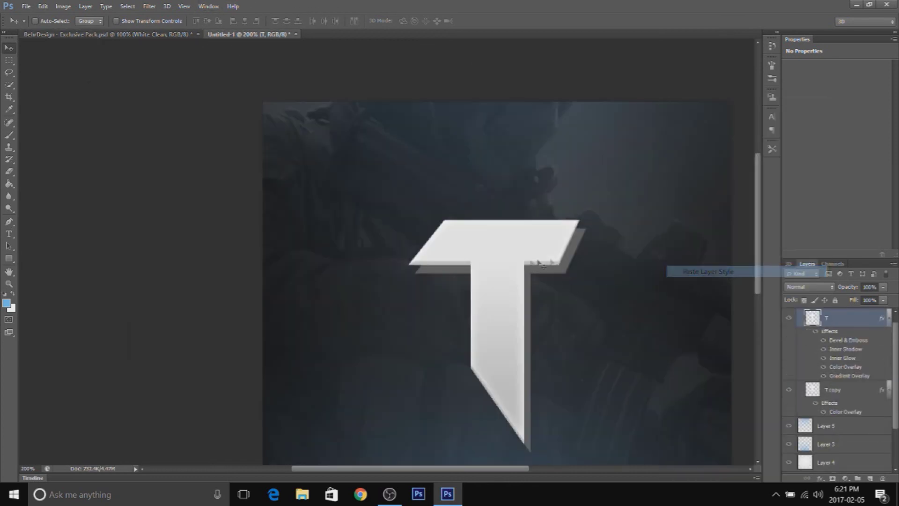
Inspect the T layer's blending options and applied layer style effects.
{"action": "right_click", "coordinate": [836, 324]}
{"action": "left_click", "coordinate": [716, 103]}
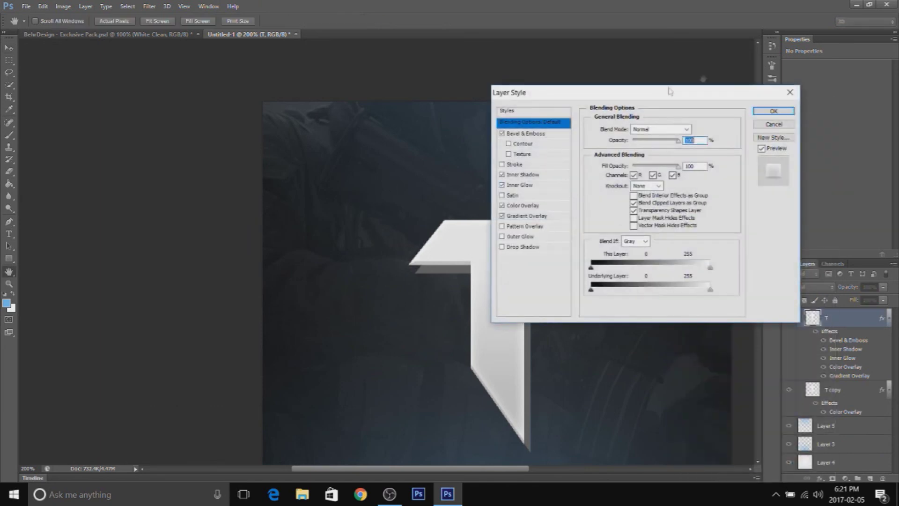
{"action": "left_click", "coordinate": [773, 111]}
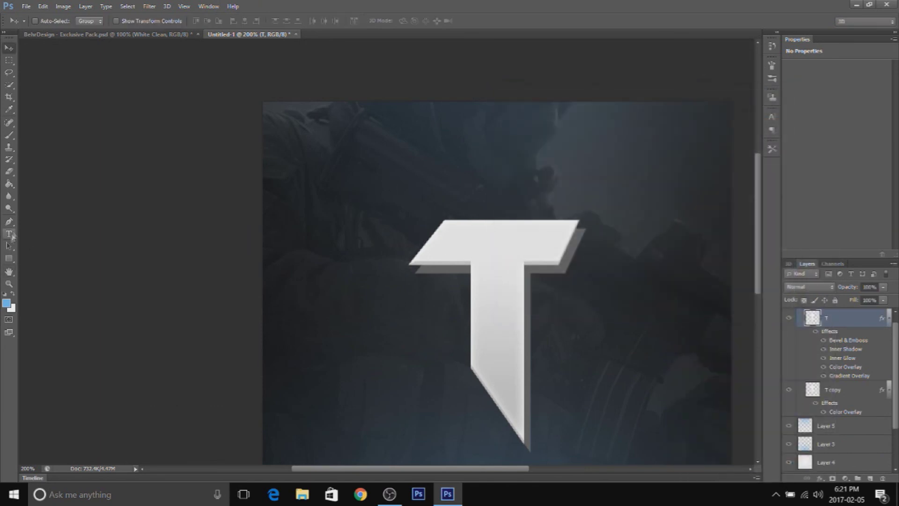
View the whole logo canvas at 100% zoom to check the finished T design.
{"action": "left_click", "coordinate": [9, 283]}
{"action": "right_click", "coordinate": [513, 264]}
{"action": "left_click", "coordinate": [562, 279]}
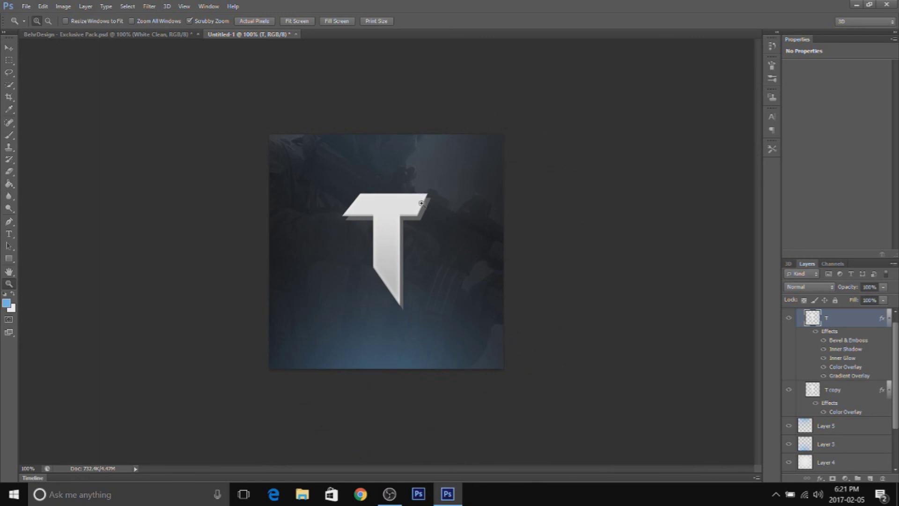
{"action": "left_click", "coordinate": [9, 49]}
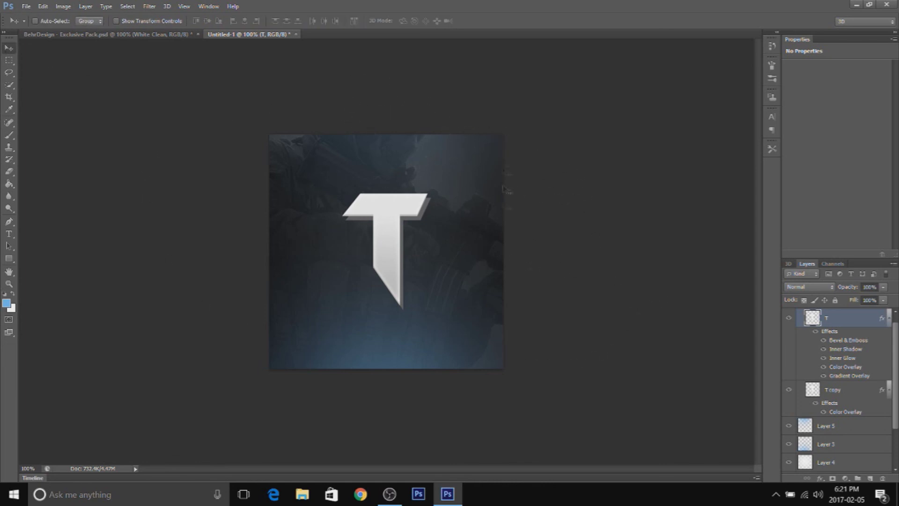
{"action": "left_click", "coordinate": [390, 494]}
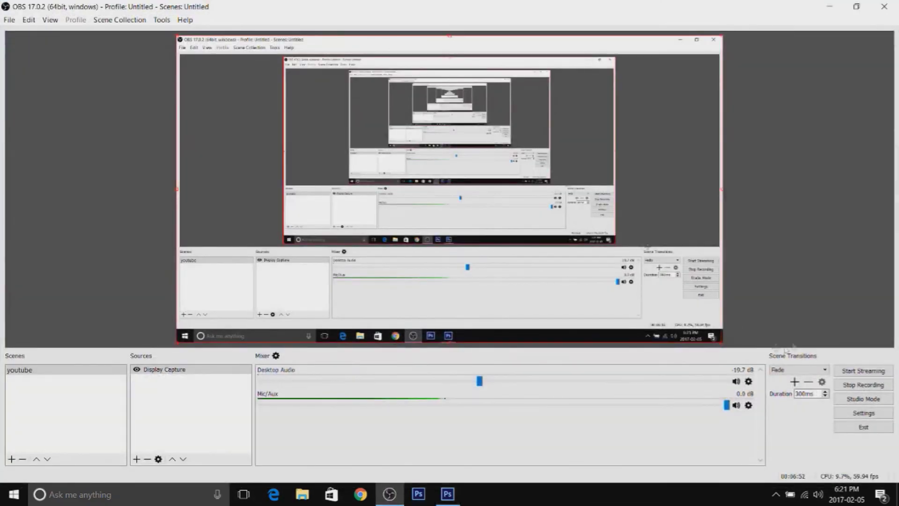